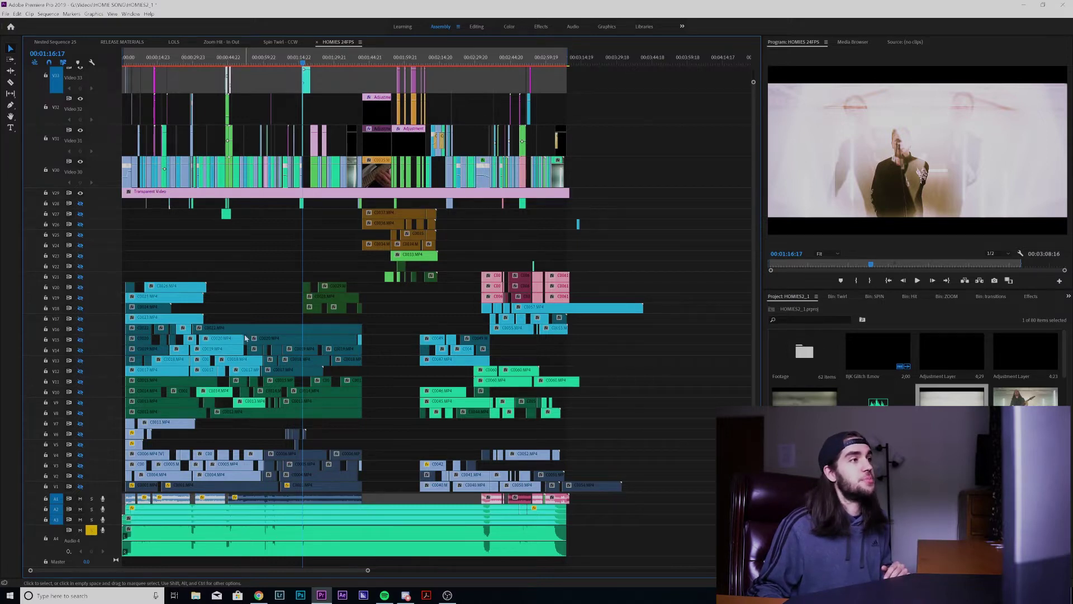
Step: Create a new sequence from the custom 1080 24p RELEASE preset, reviewing its frame, timebase and track settings
click(7, 14)
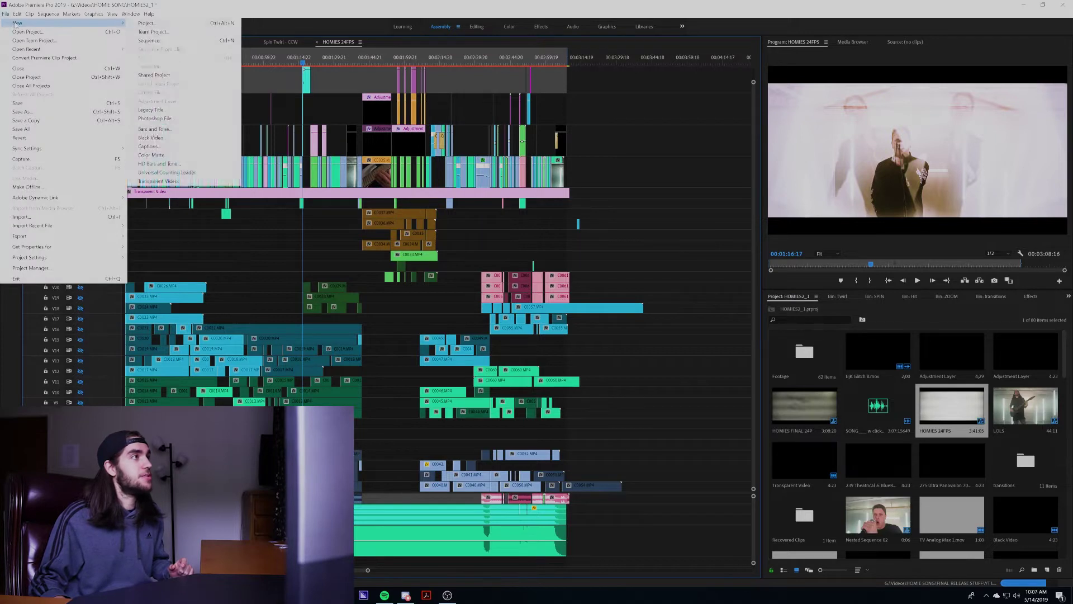
mouse_move(22, 23)
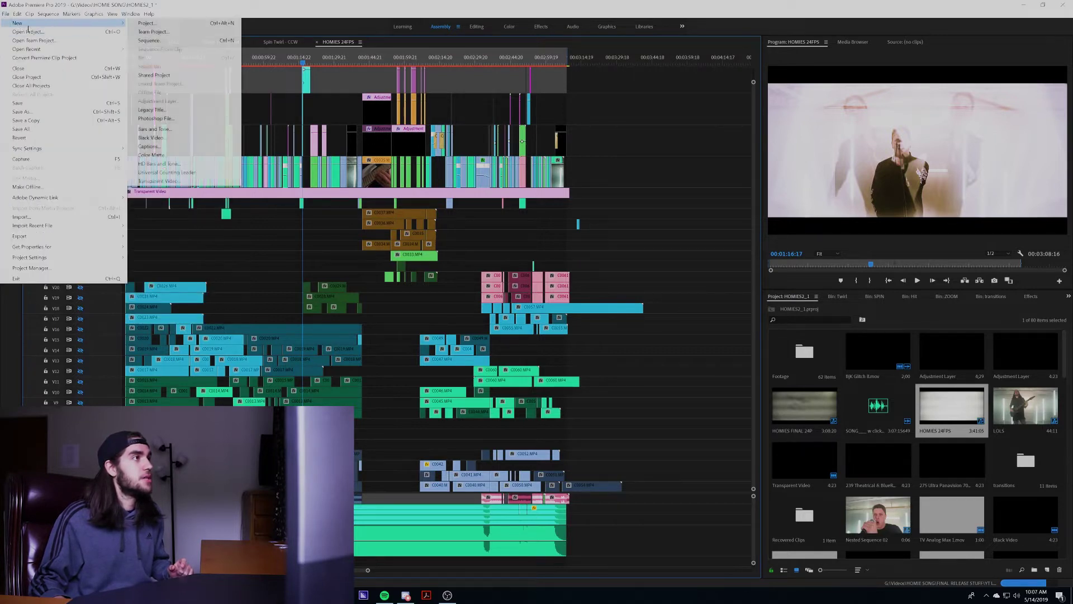
click(184, 40)
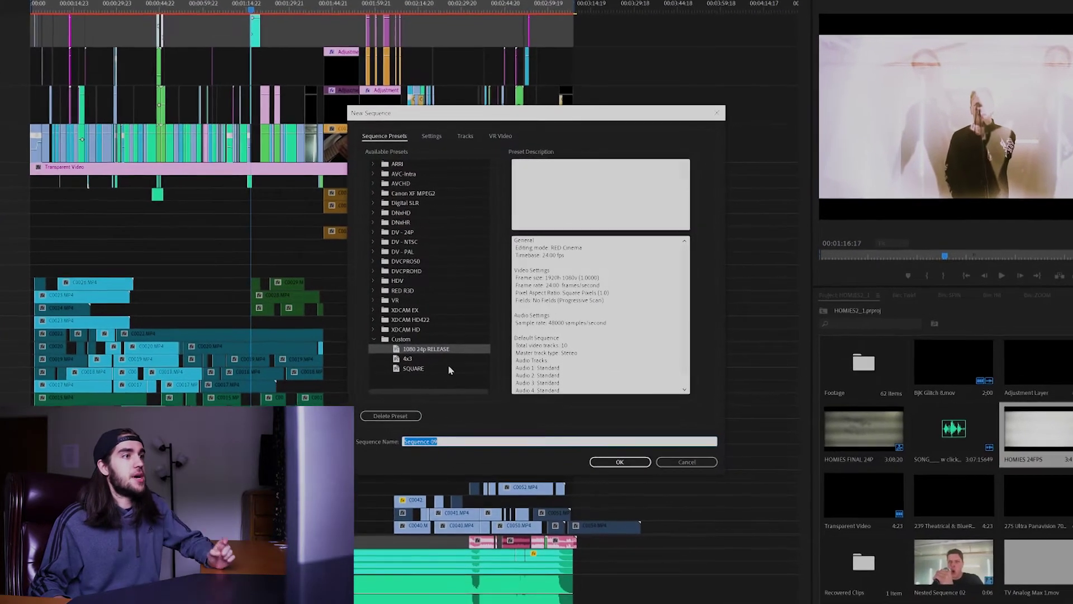
click(424, 353)
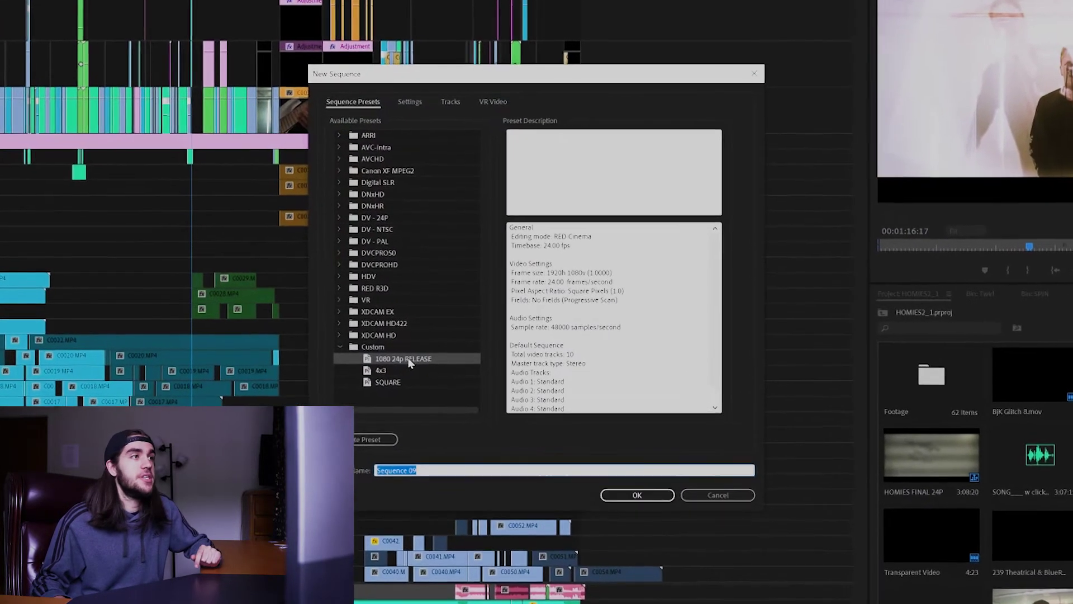
click(413, 102)
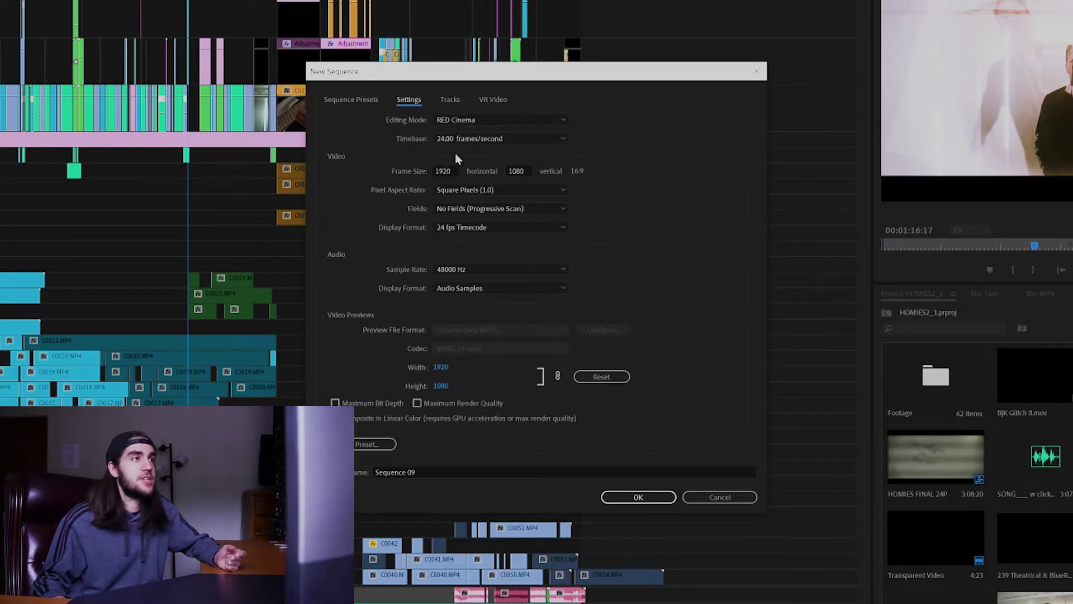
click(450, 101)
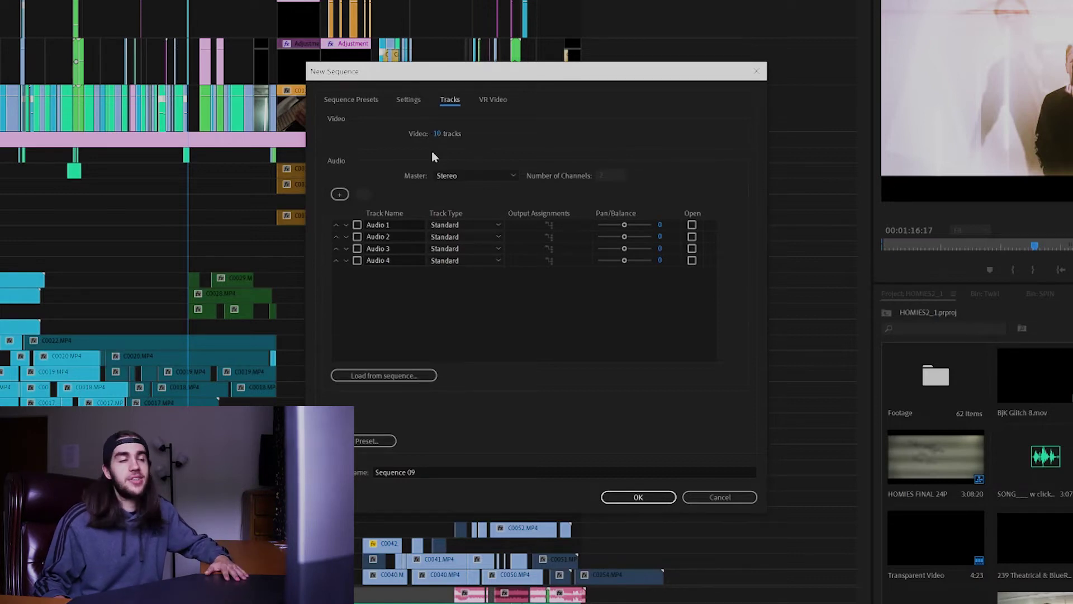
click(362, 100)
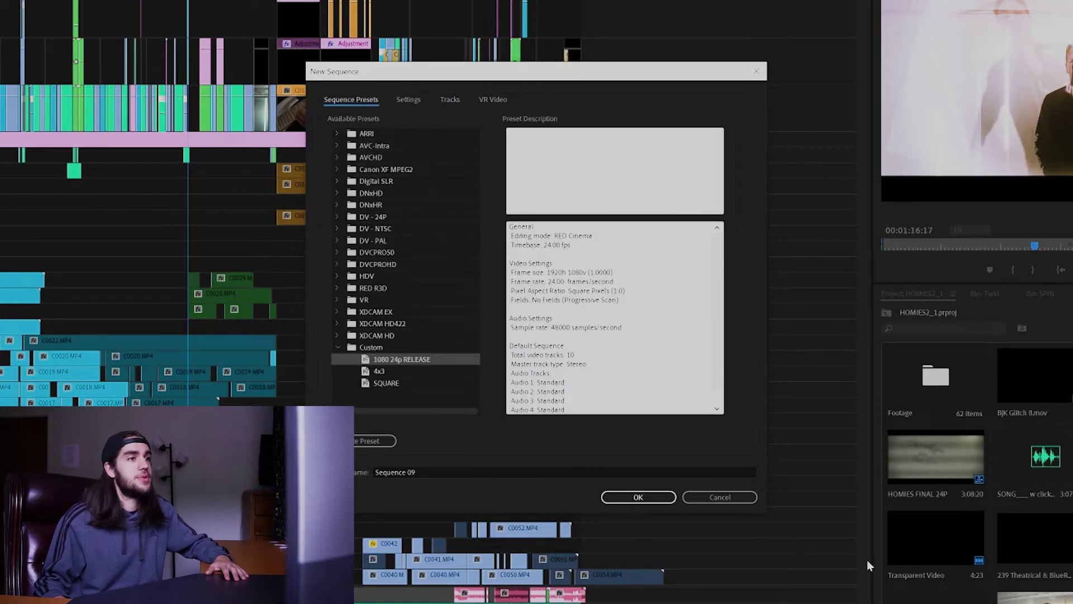
click(406, 358)
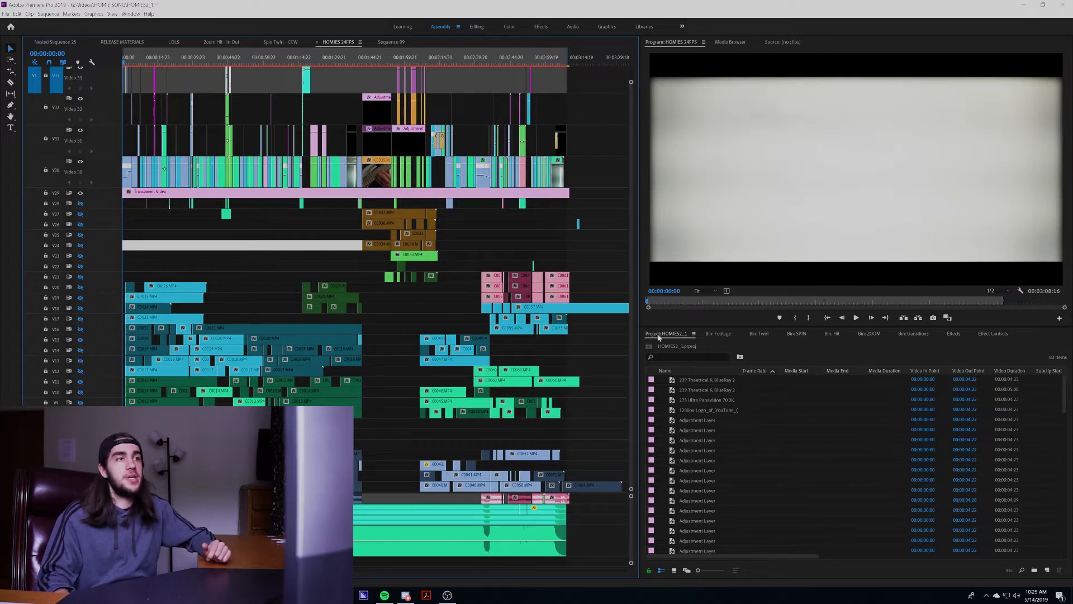
Step: Show the effects list, dismiss the program error and decline to send the crash report
click(953, 333)
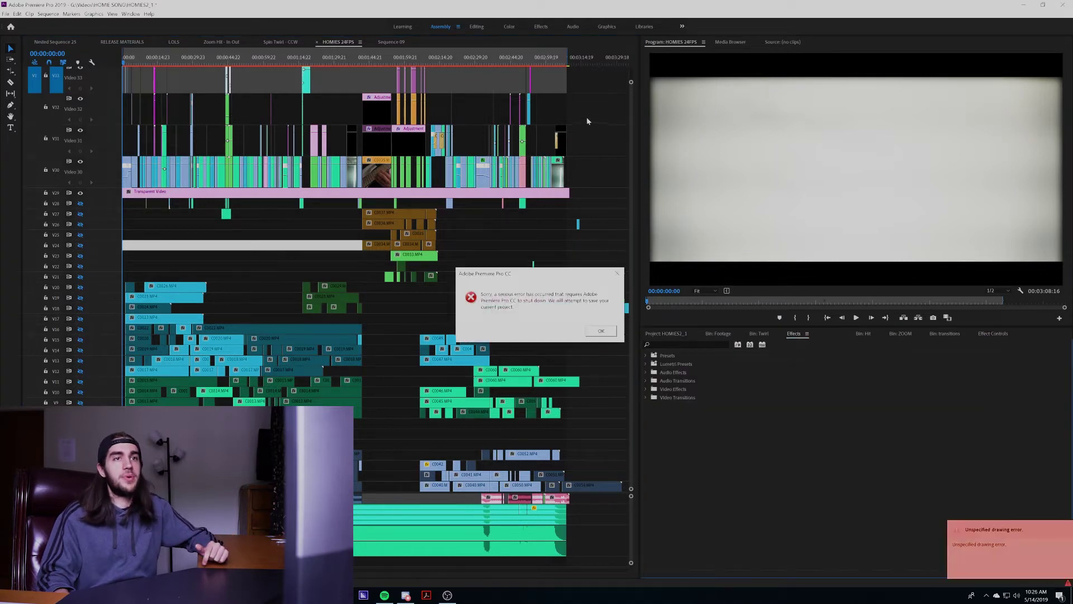
click(599, 330)
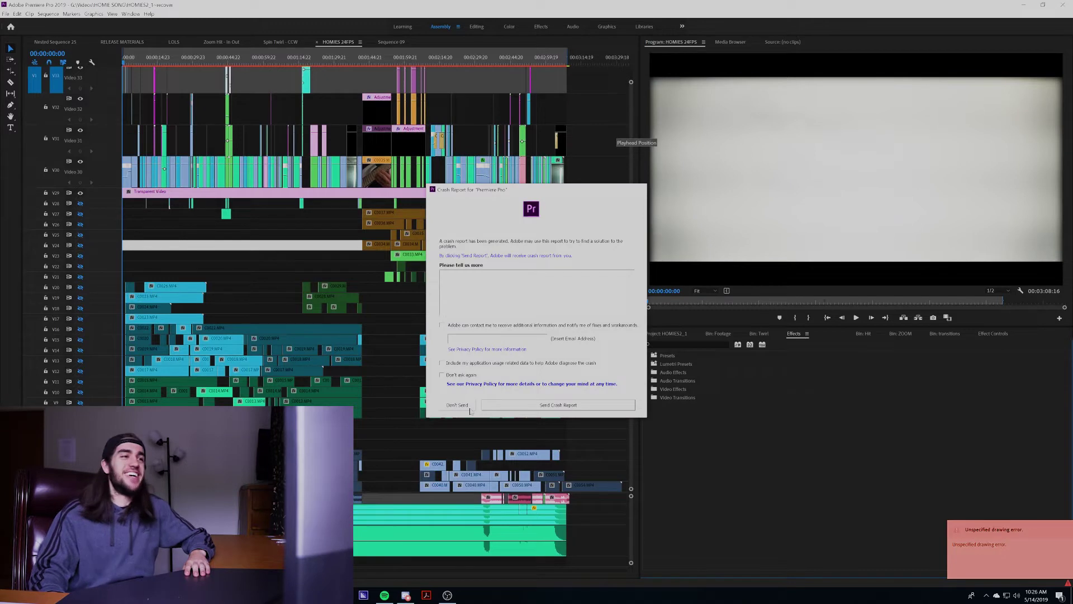
click(468, 406)
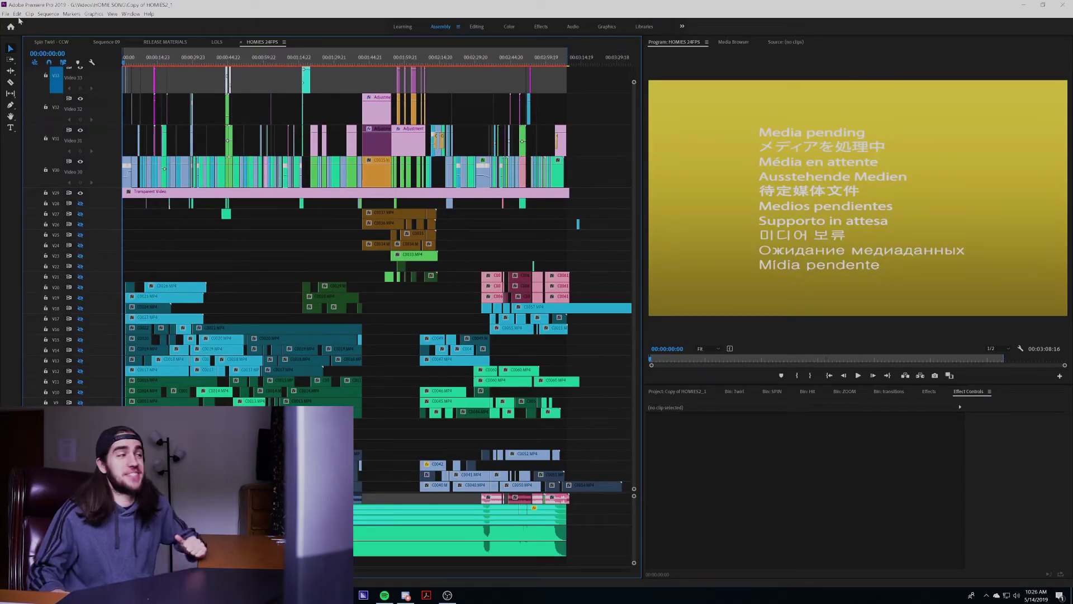
Step: Open the Auto Save preferences and examine the automatic save interval and maximum project versions
click(48, 13)
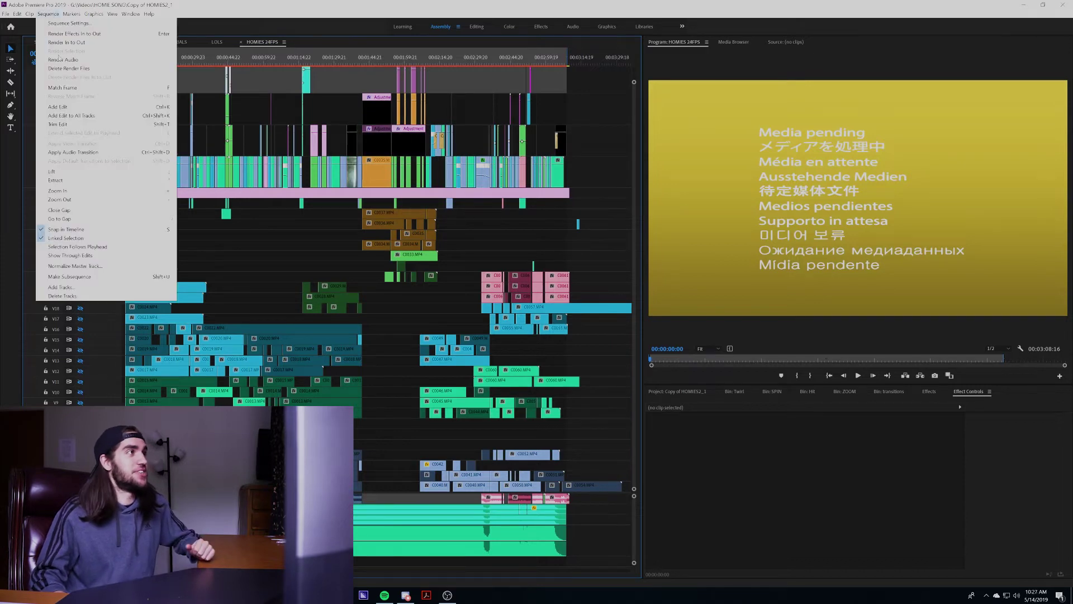
click(17, 13)
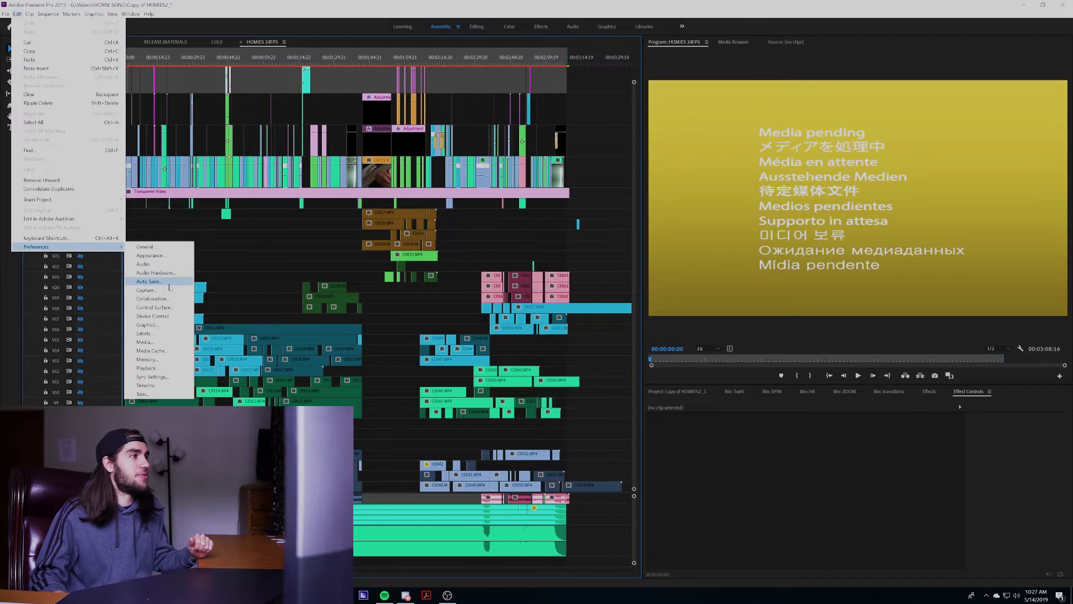
click(269, 268)
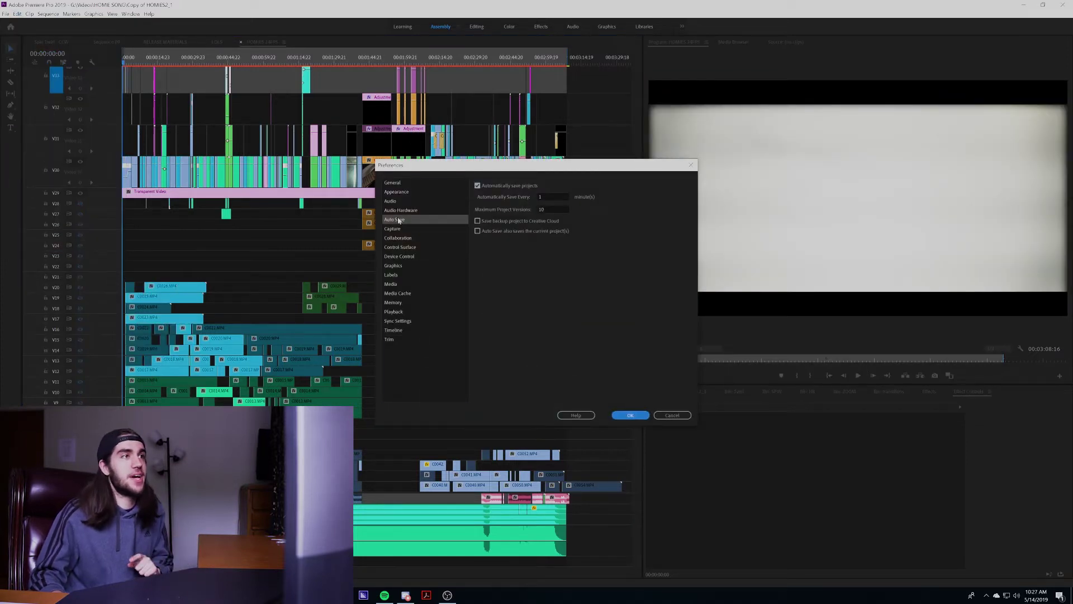
click(549, 196)
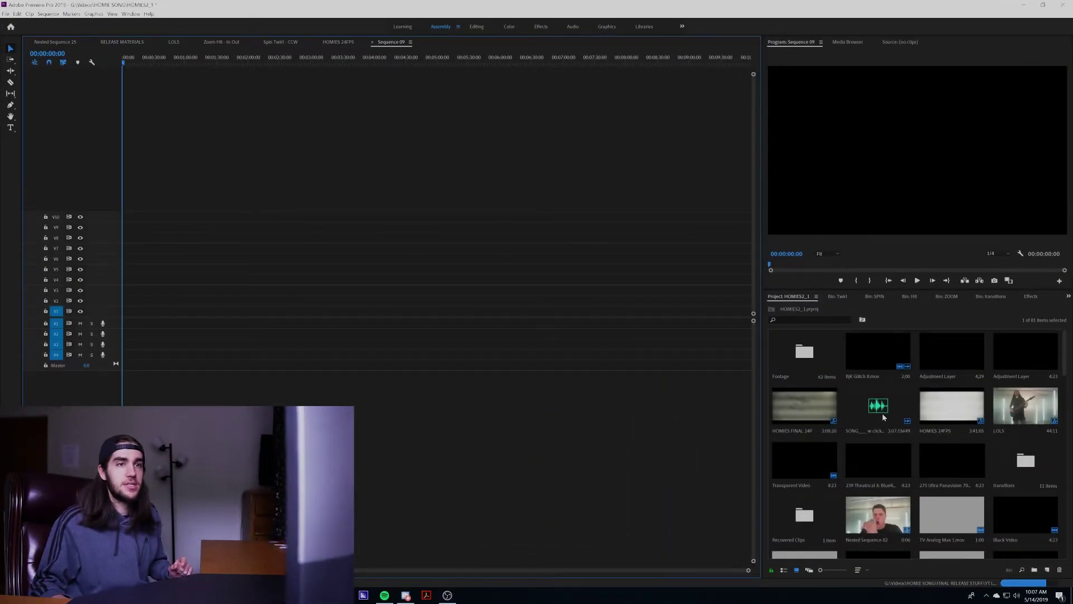
Step: Place the STORMBORN song at the start of audio track A1 and expand the track to show its waveform
scroll(883, 416, down, 8)
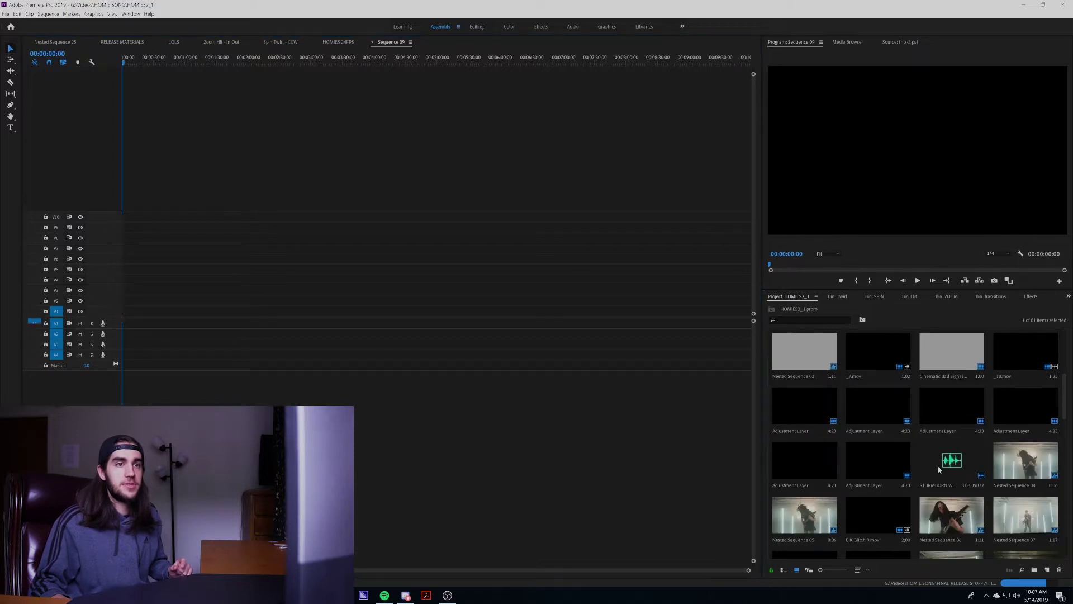
drag(939, 468, 115, 324)
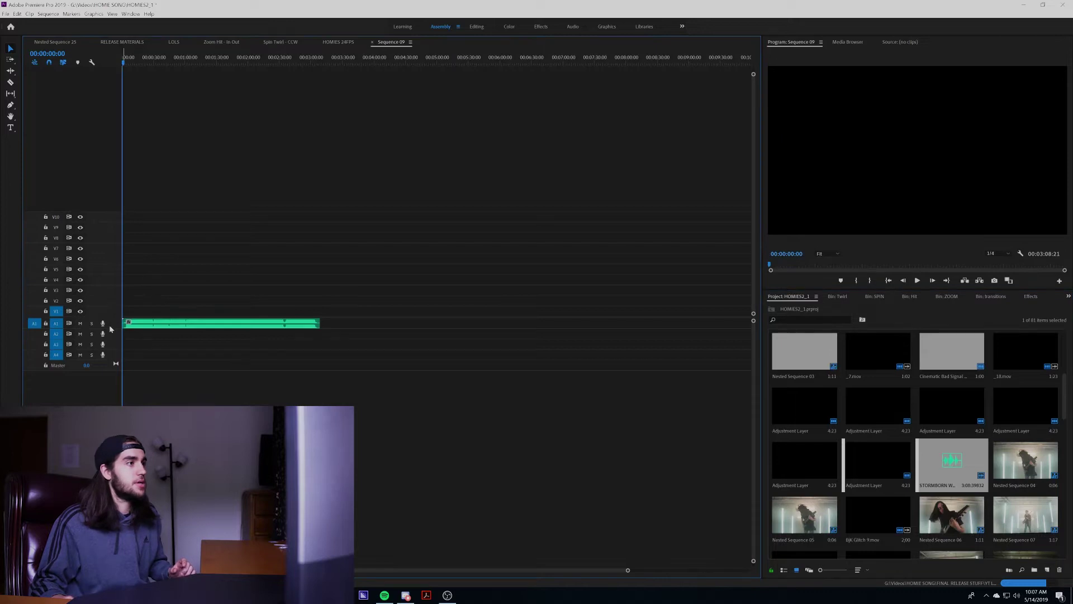
double_click(112, 323)
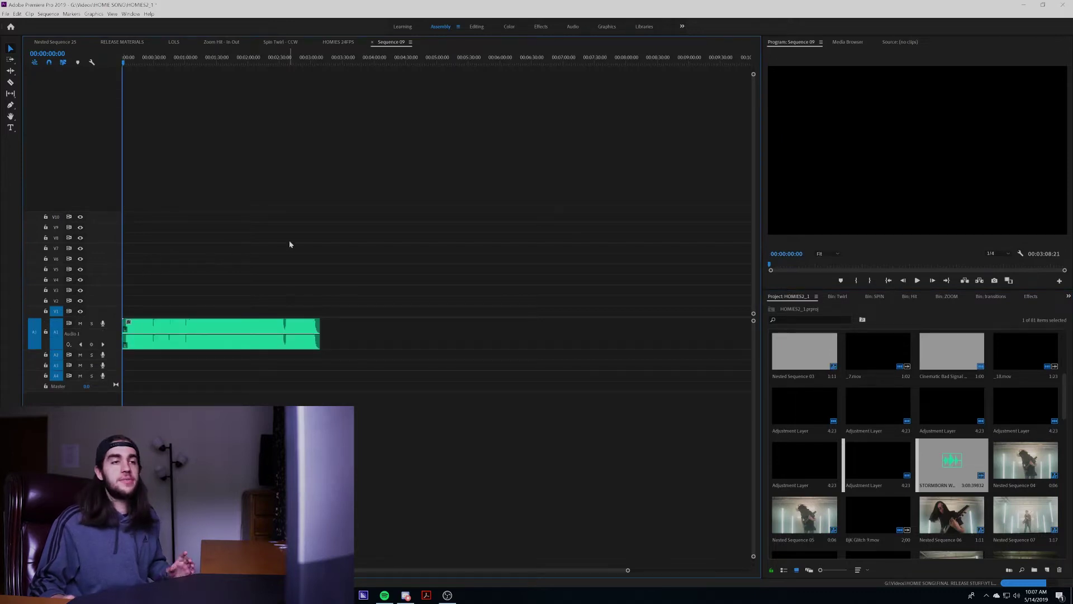
Step: Place all clips from the Footage bin on tracks V1 and A1, behind the song in the sequence
scroll(854, 444, up, 3)
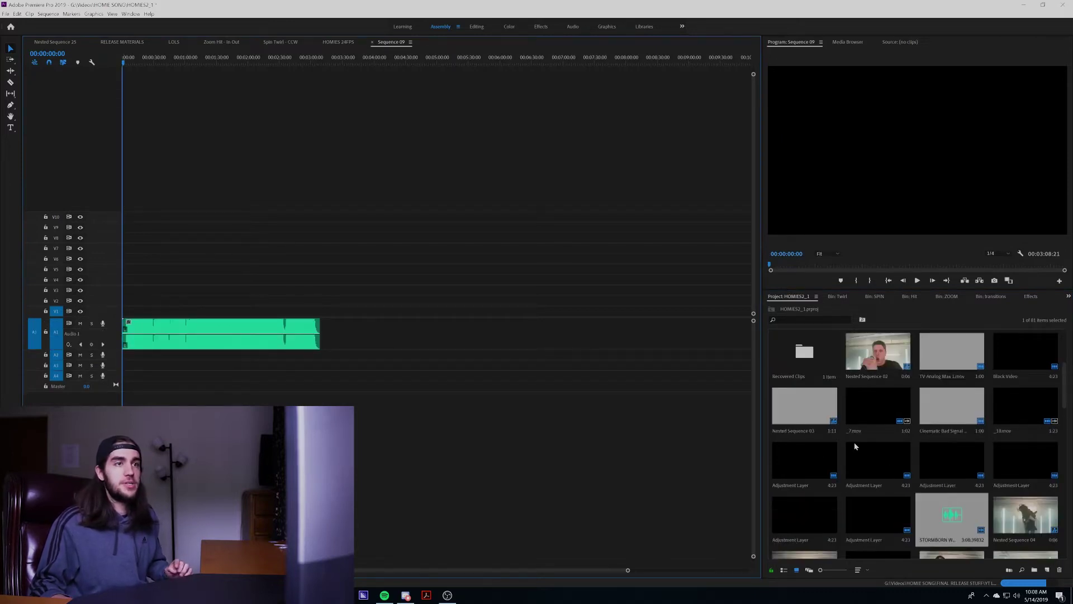
scroll(854, 445, up, 3)
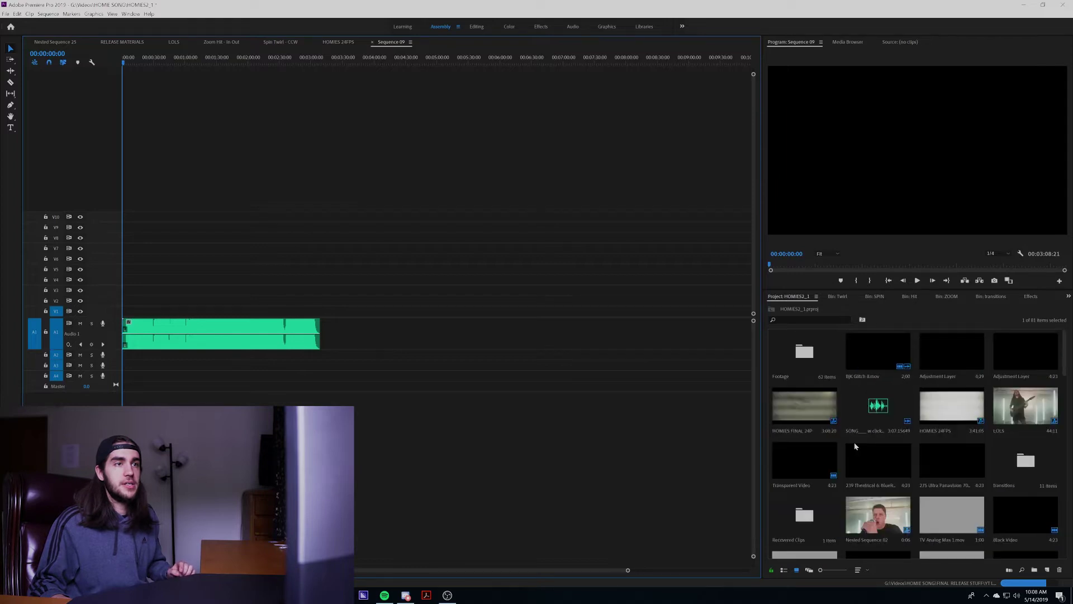
double_click(804, 352)
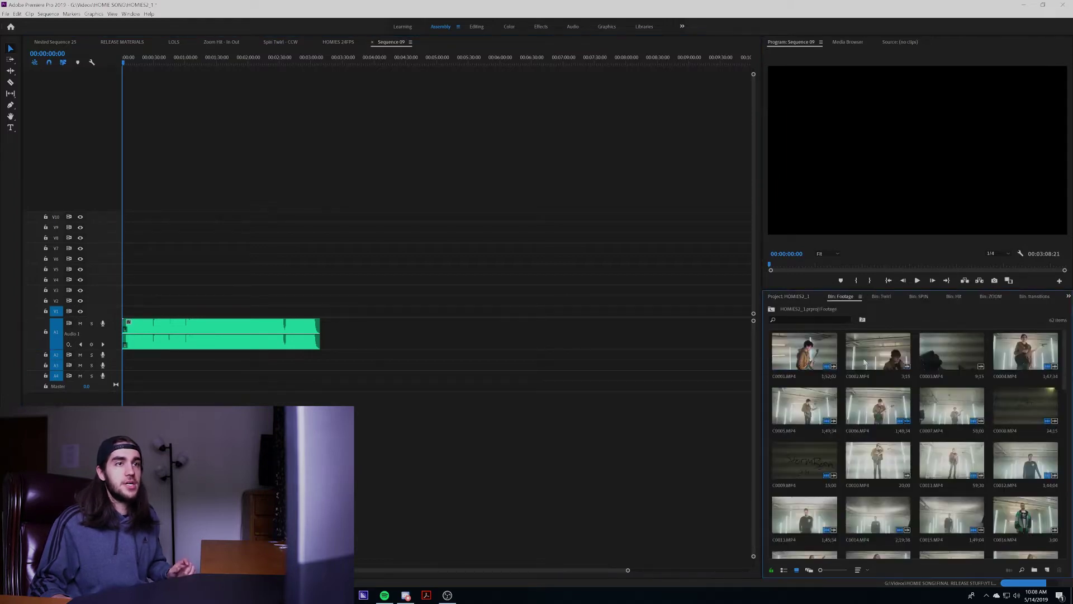
scroll(890, 430, down, 9)
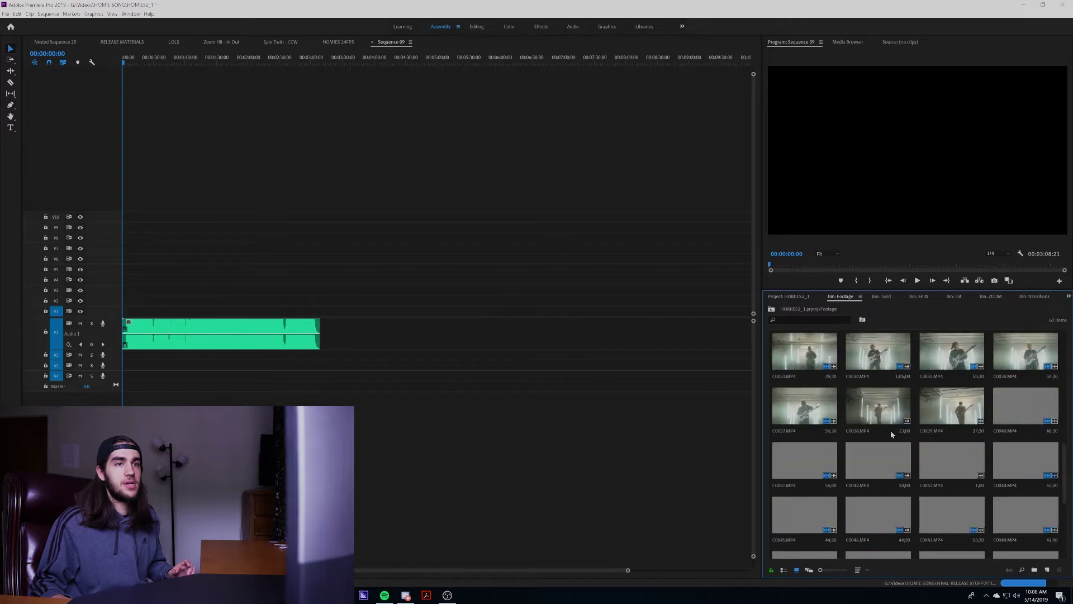
scroll(892, 434, down, 3)
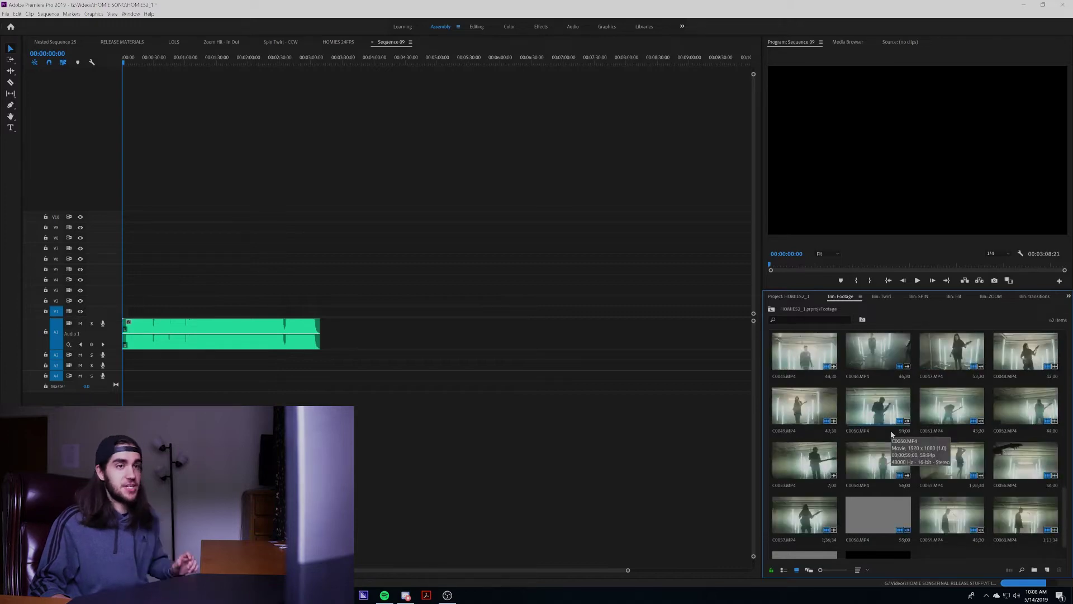
scroll(891, 434, down, 1)
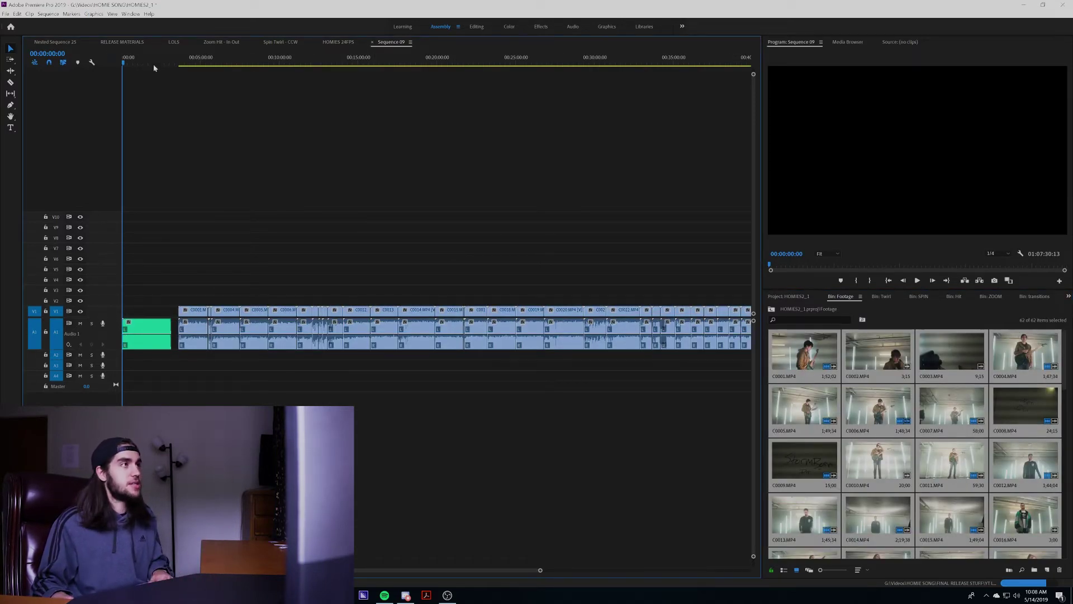
Step: Play clip C0014.MP4 from 00:18:06:10 to find where the performance starts in the take
click(124, 62)
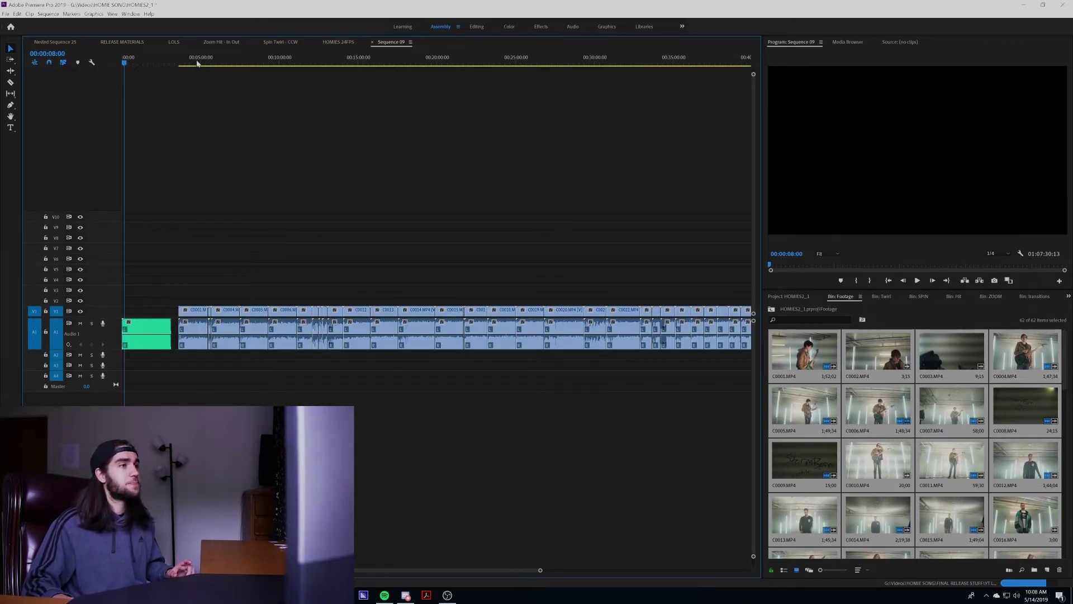
drag(400, 63, 407, 65)
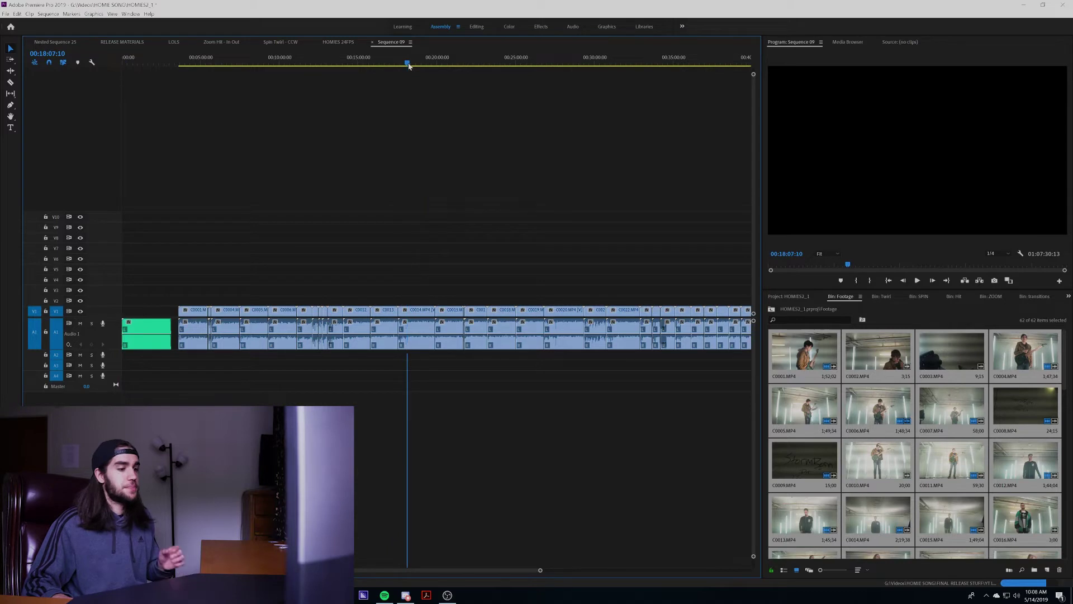
key(equal)
key(equal)
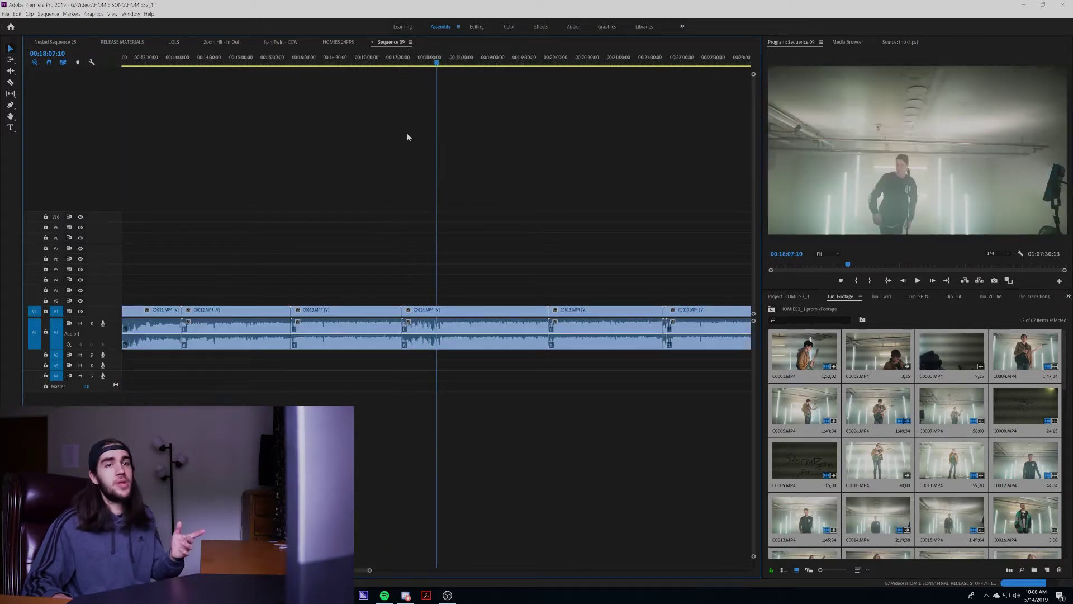
click(434, 62)
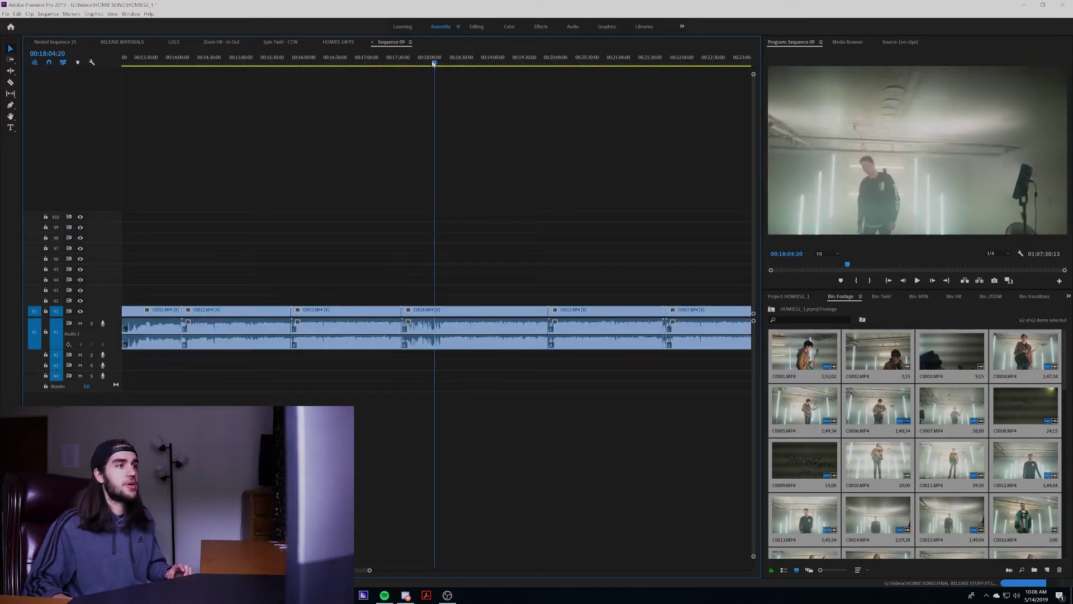
drag(433, 62, 435, 64)
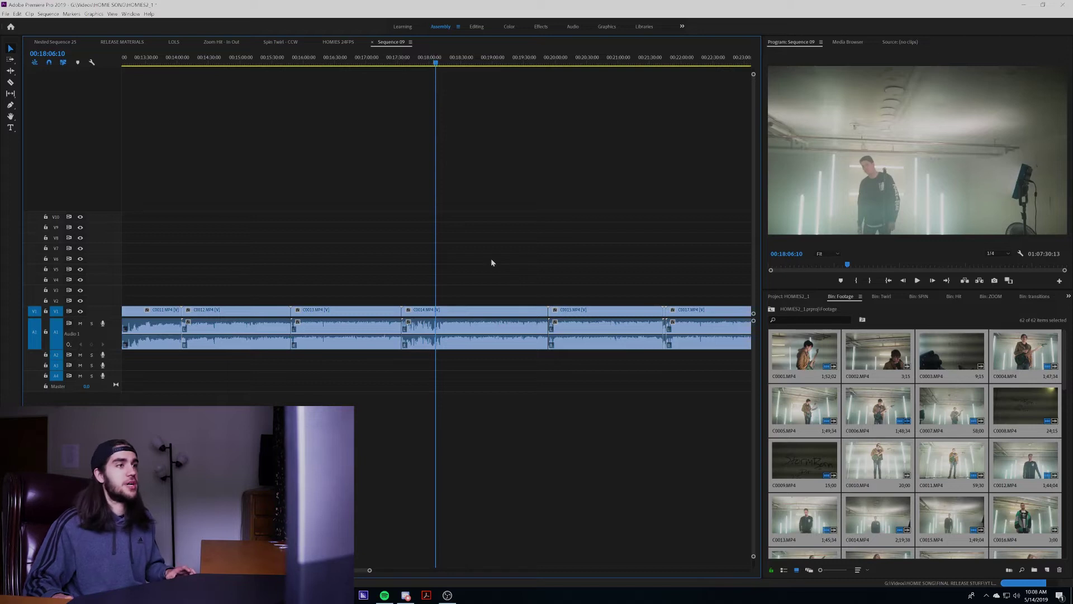
key(space)
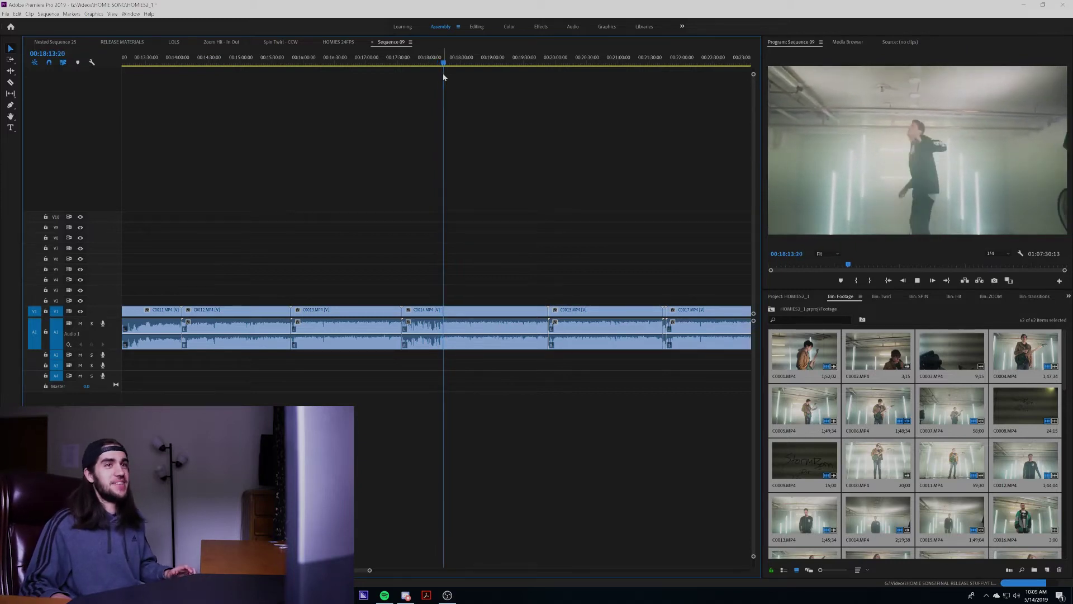
key(space)
Step: Replay the start of the performance in C0014.MP4 and cut the clip with its audio at 00:18:13:19
key(=)
key(=)
key(=)
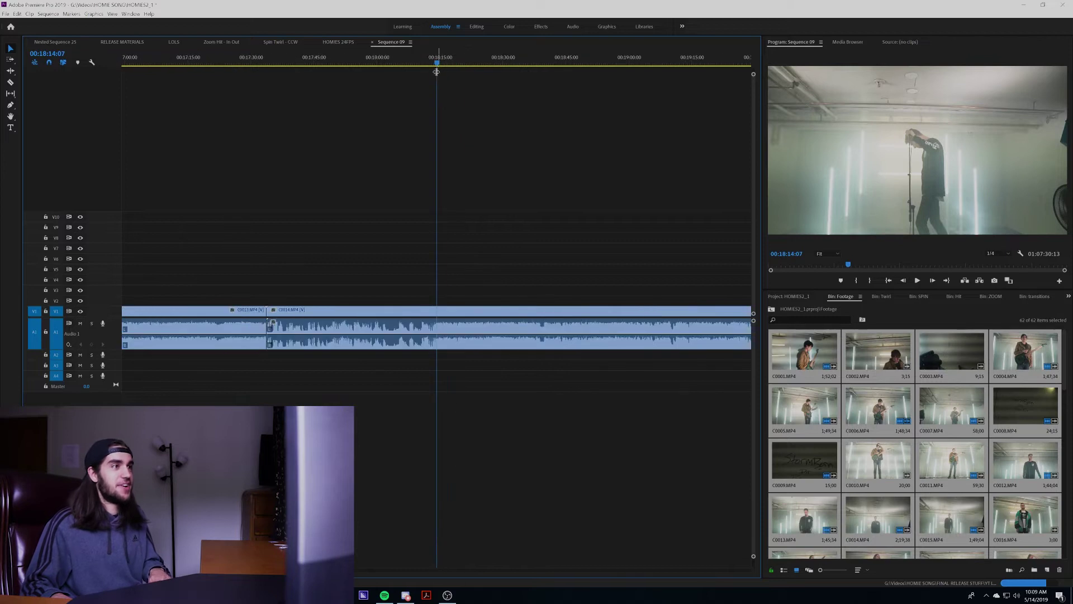
drag(425, 69, 395, 67)
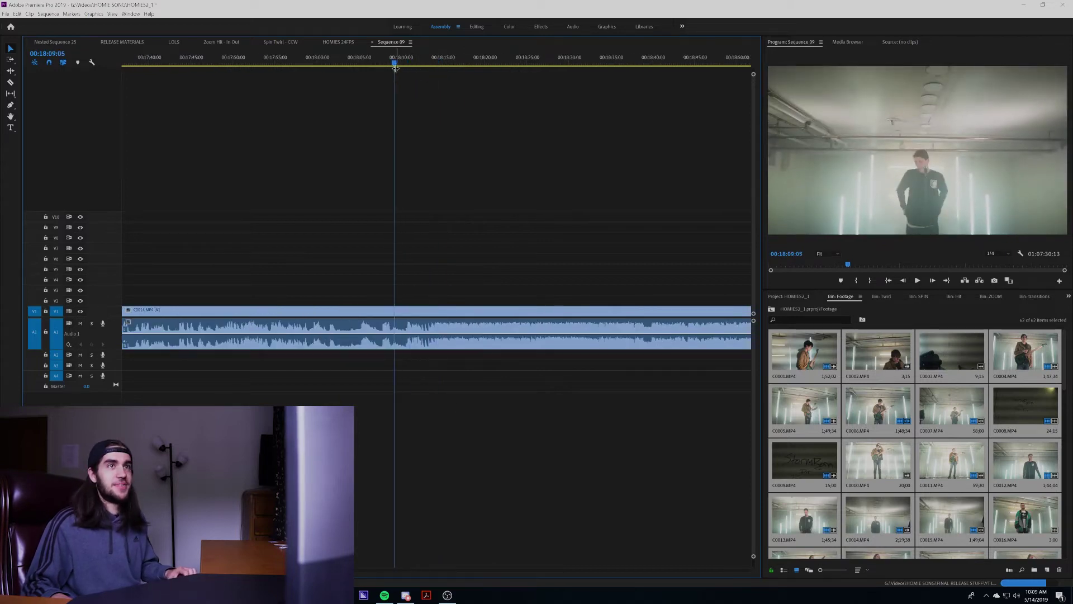
key(space)
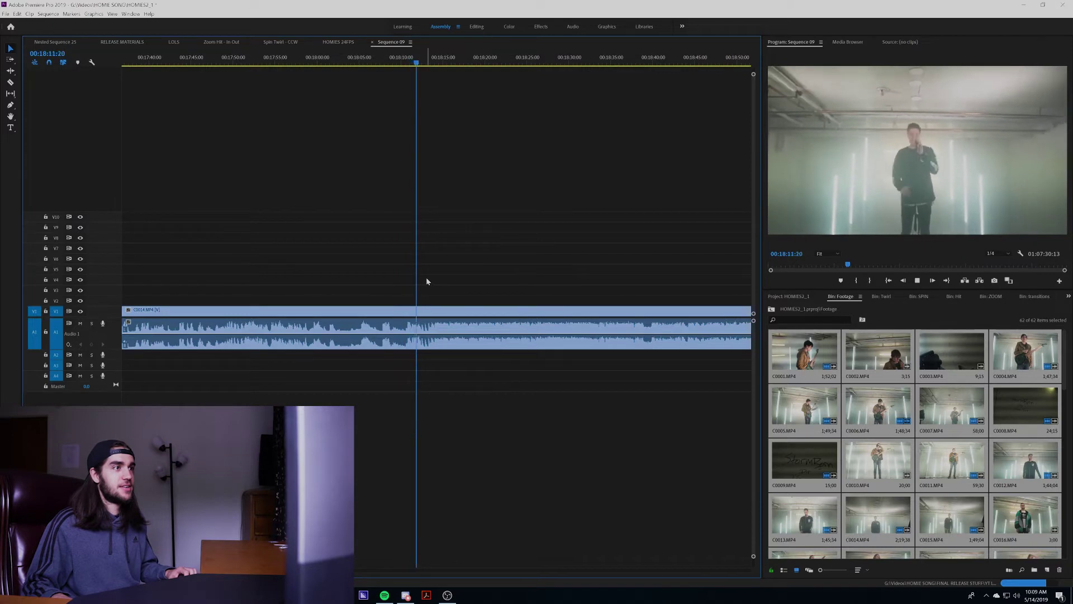
key(space)
key(space)
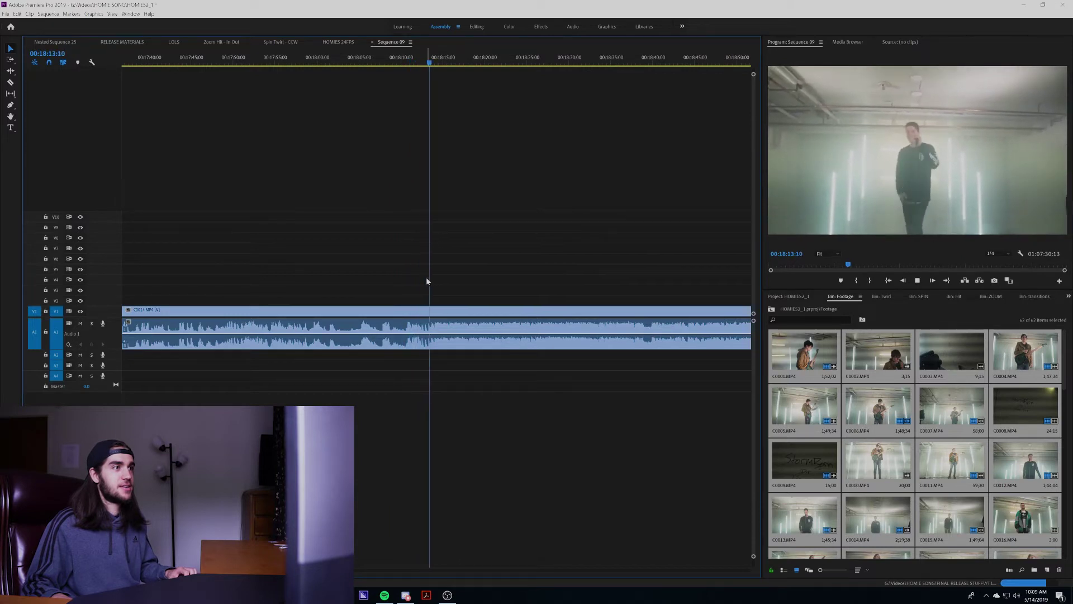
key(space)
key(c)
click(434, 335)
key(v)
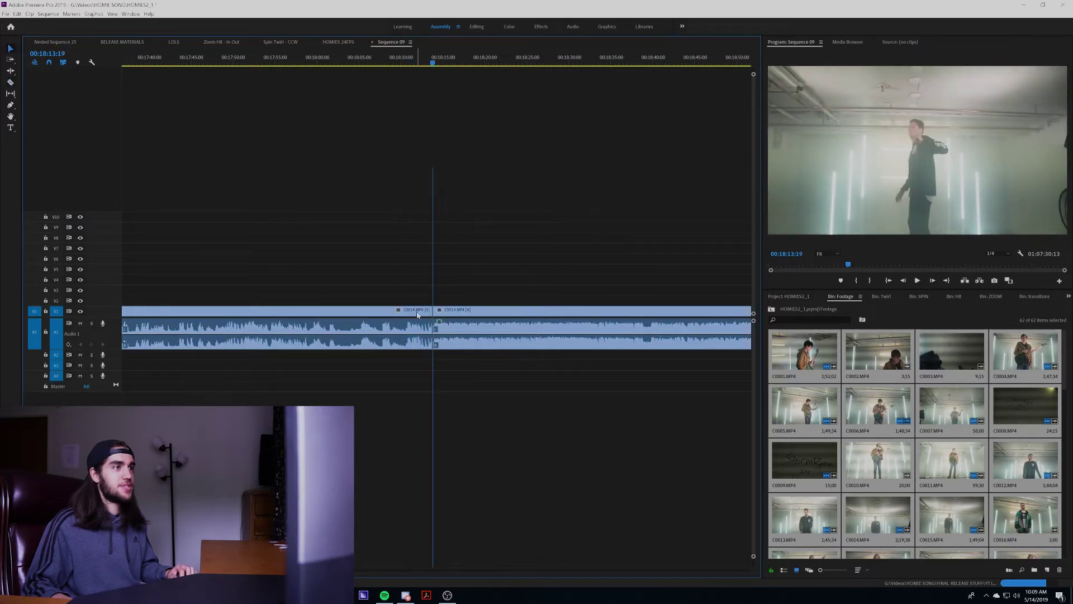
Step: Delete the part of C0014.MP4 before the cut and move the remaining video up to track V3
click(417, 314)
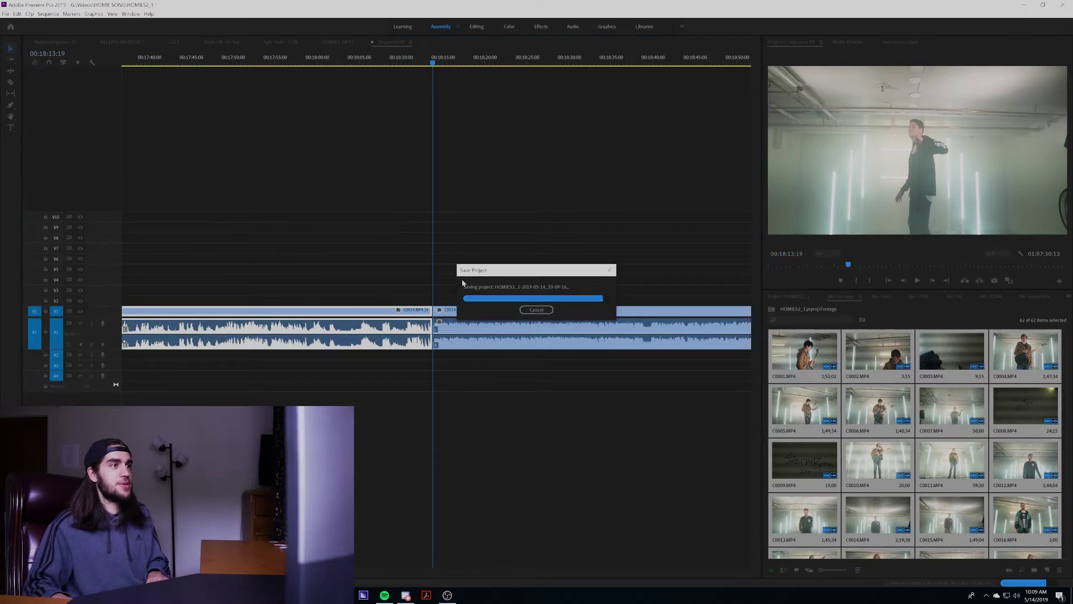
click(391, 269)
key(minus)
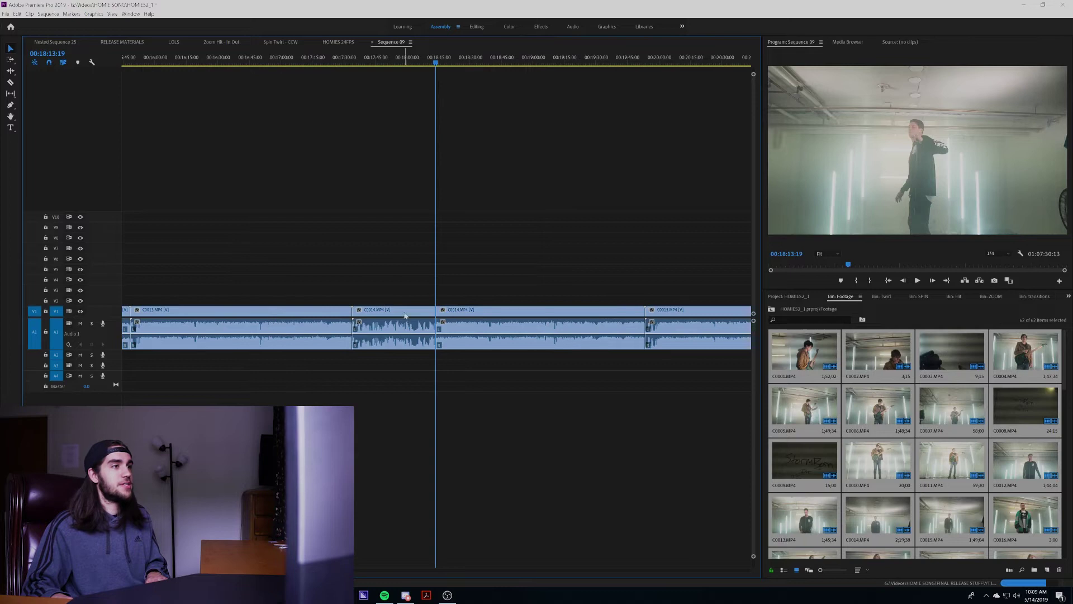
drag(404, 316, 433, 287)
key(minus)
key(minus)
key(minus)
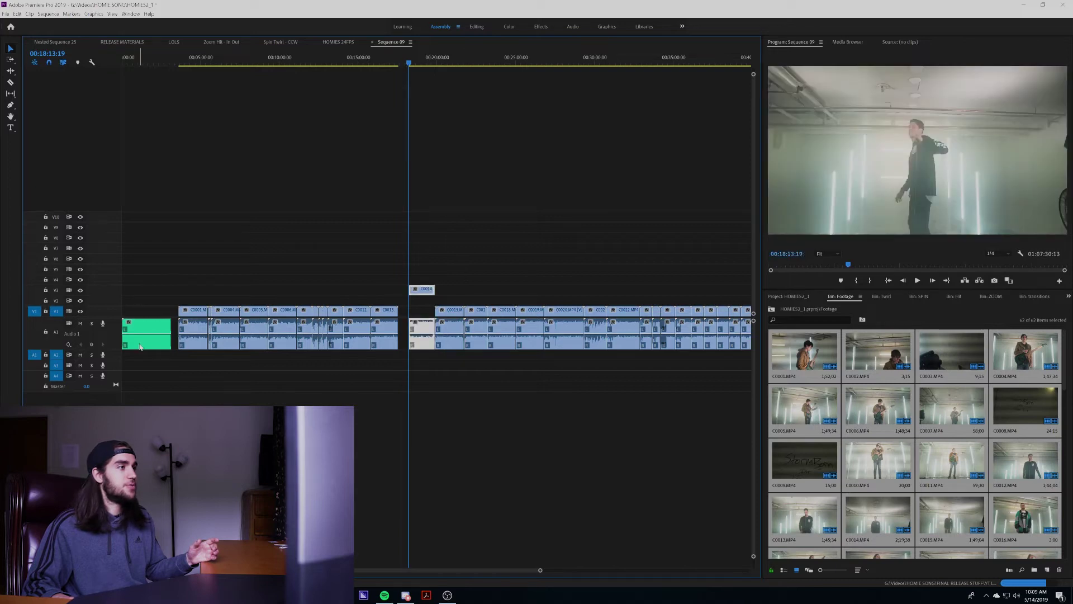
Step: Move the song from track A1 to track A4 and expand A4 to show its waveform
click(140, 346)
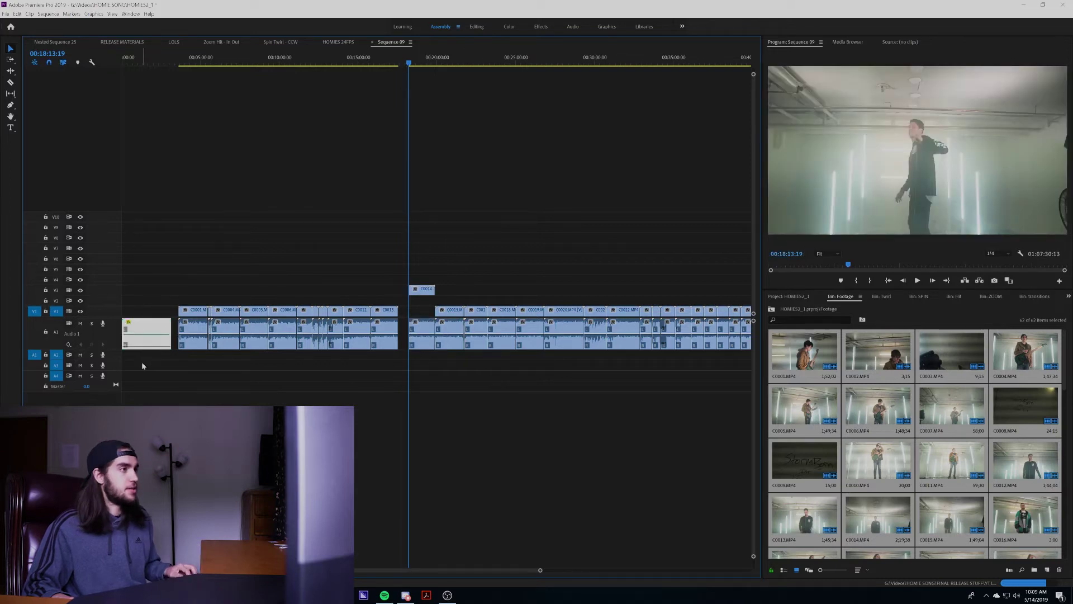
drag(143, 345, 144, 376)
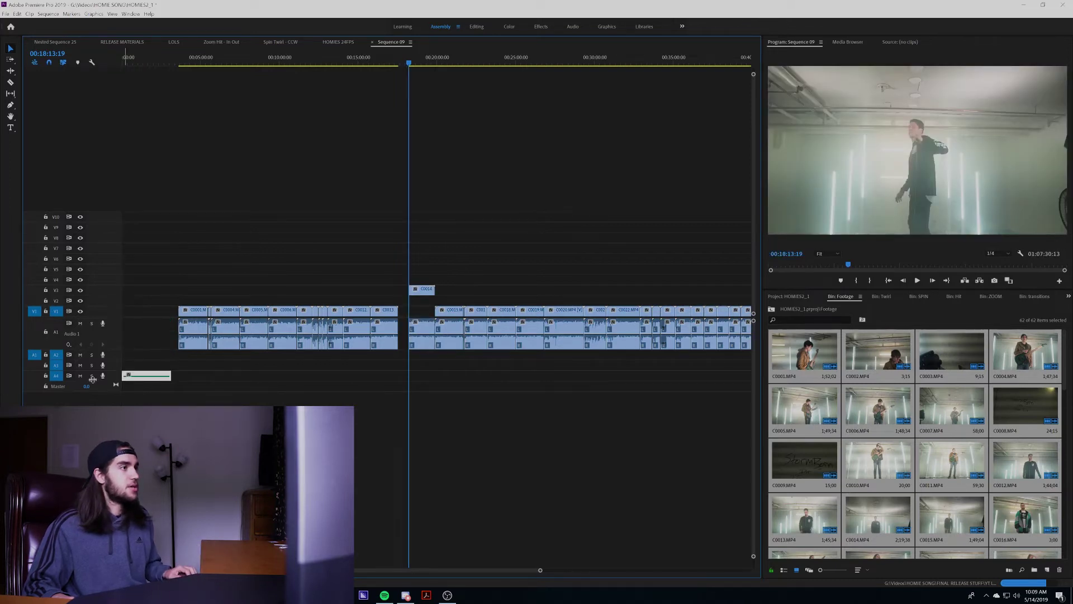
click(33, 378)
click(32, 376)
double_click(116, 377)
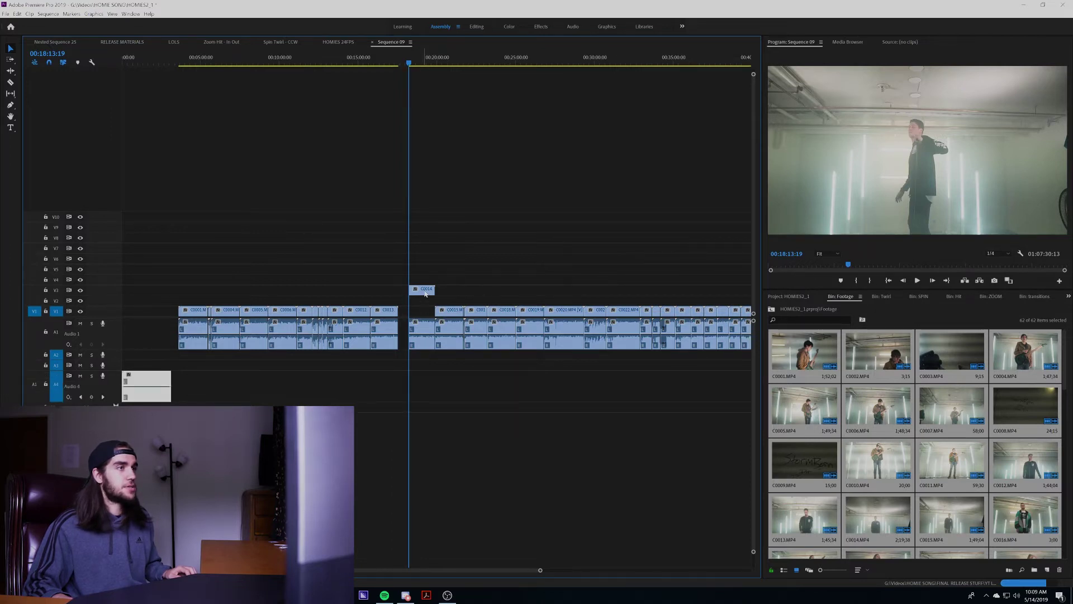
Step: Move C0014.MP4 to the start of the sequence, with its video on V2 and audio on A1 above the song
drag(424, 293, 137, 302)
click(128, 62)
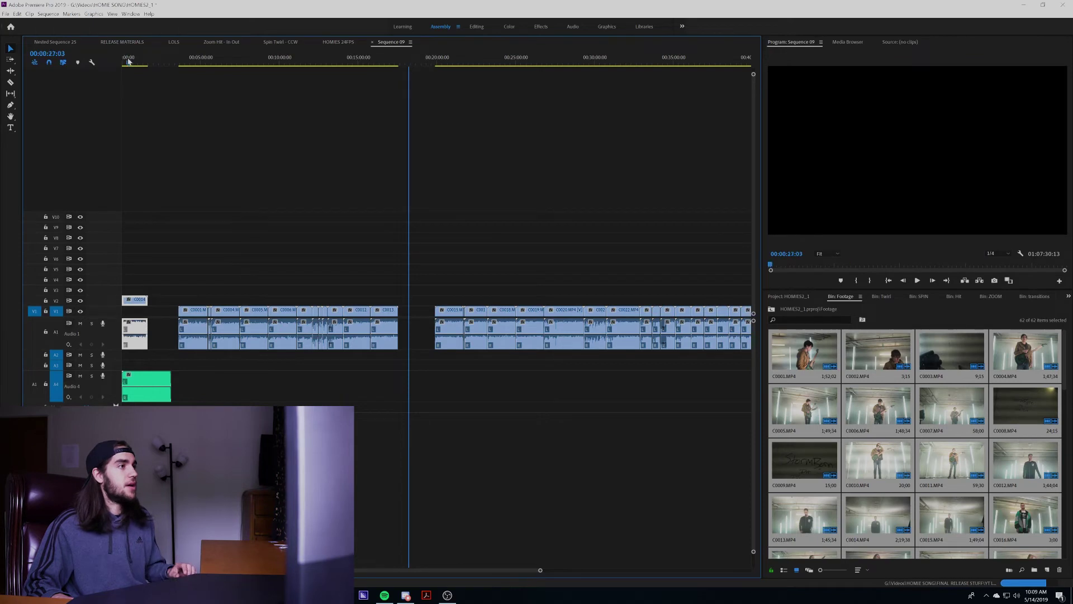
key(equal)
key(equal)
key(equal)
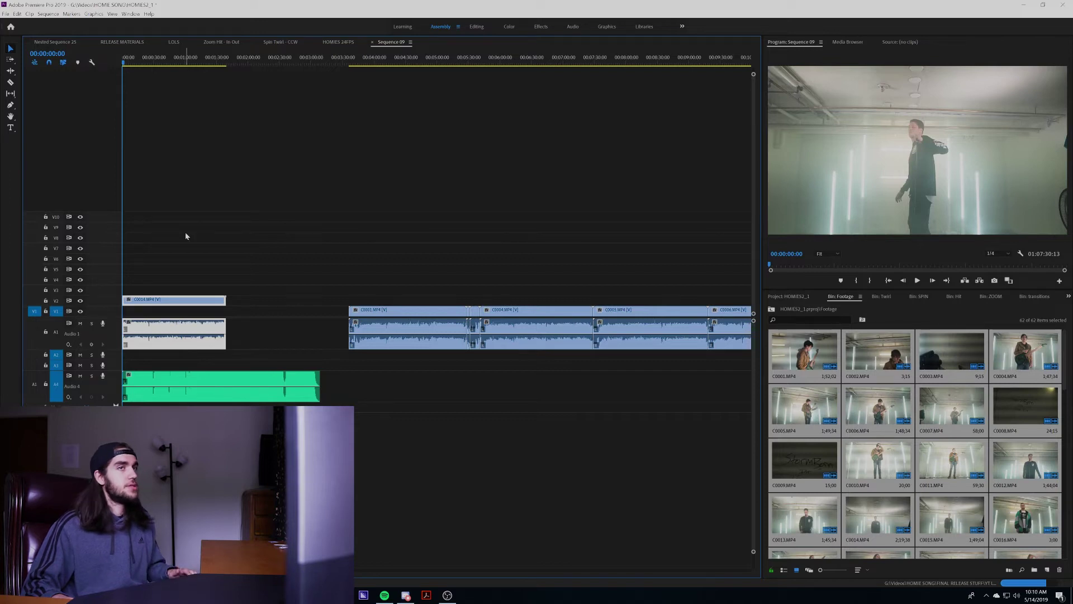
Step: Solo track A1, play the start of the take, and shift C0014.MP4 to about 4 seconds, near the song's first loud section
key(space)
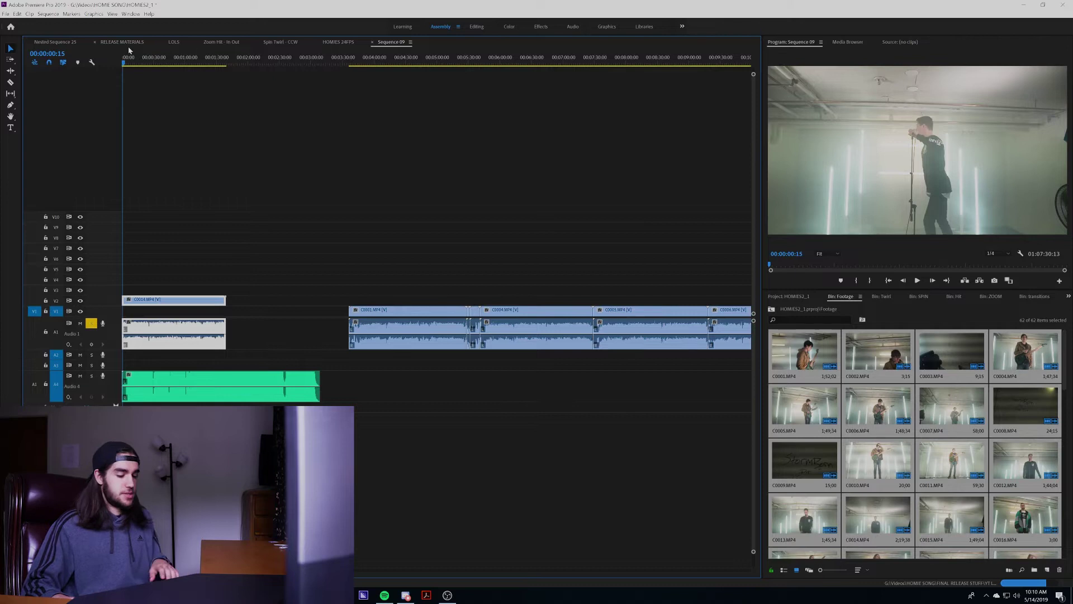
key(equal)
key(equal)
key(equal)
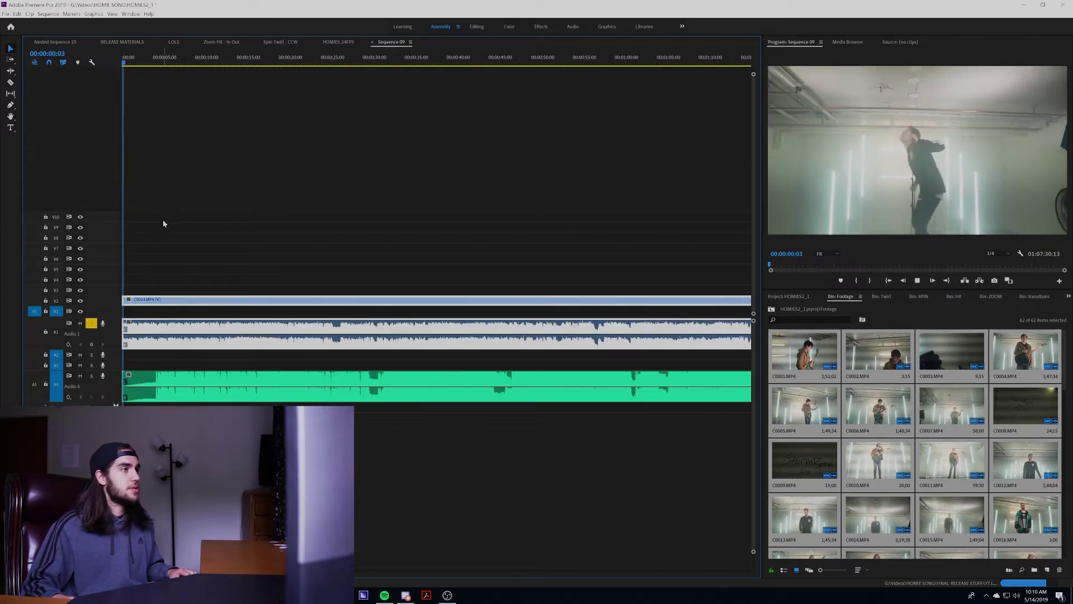
drag(169, 305, 204, 305)
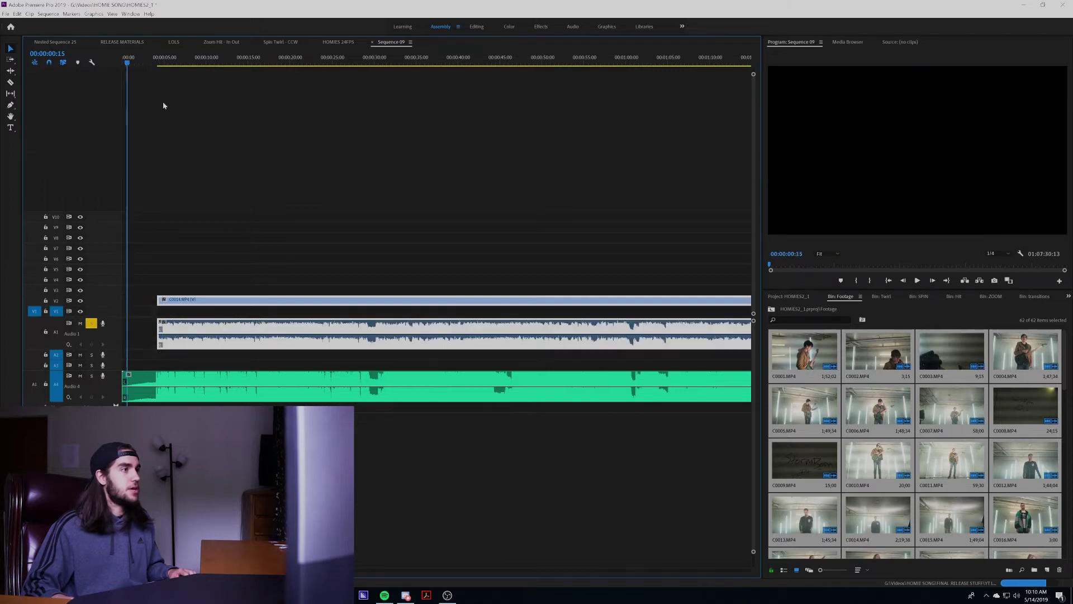
Step: Set the playhead at the song's waveform jump at 00:00:04:02 and align the start of C0014.MP4 to it
click(159, 57)
key(=)
key(=)
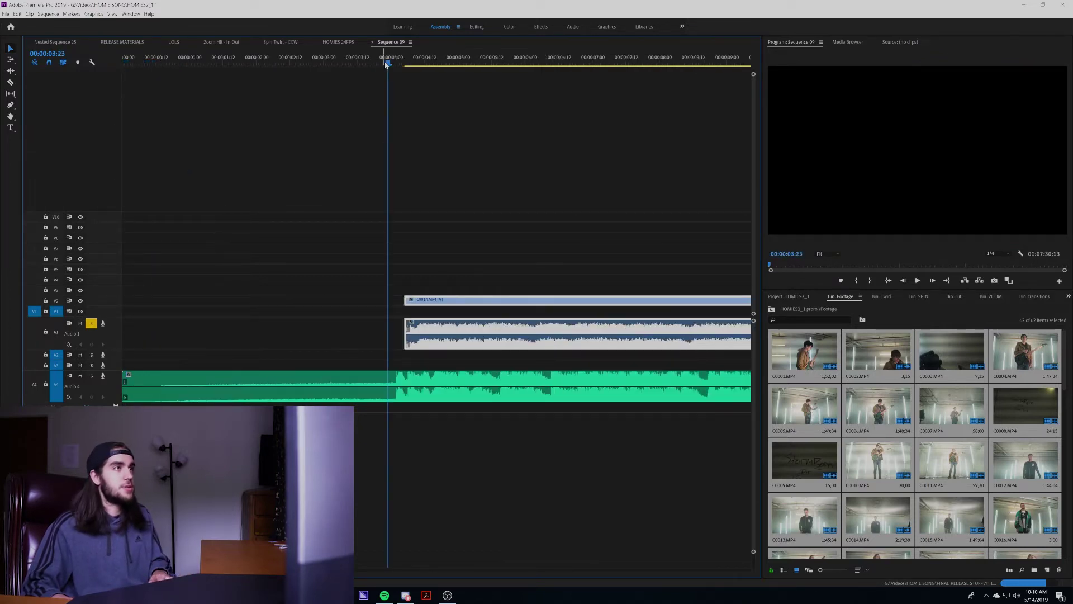
drag(386, 63, 396, 62)
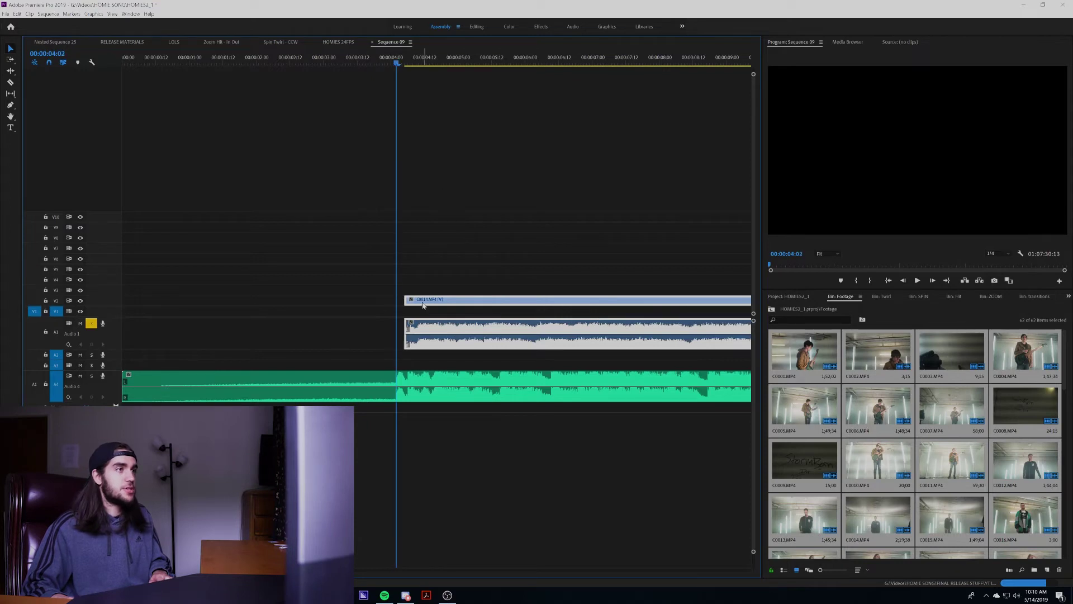
drag(423, 305, 415, 305)
key(-)
key(-)
key(-)
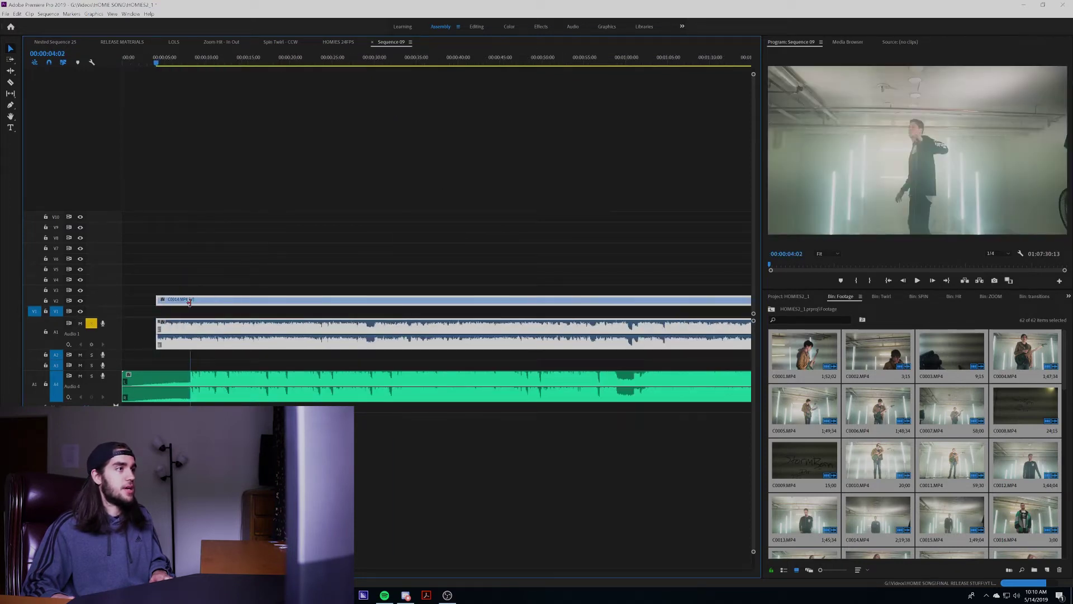
drag(189, 301, 158, 294)
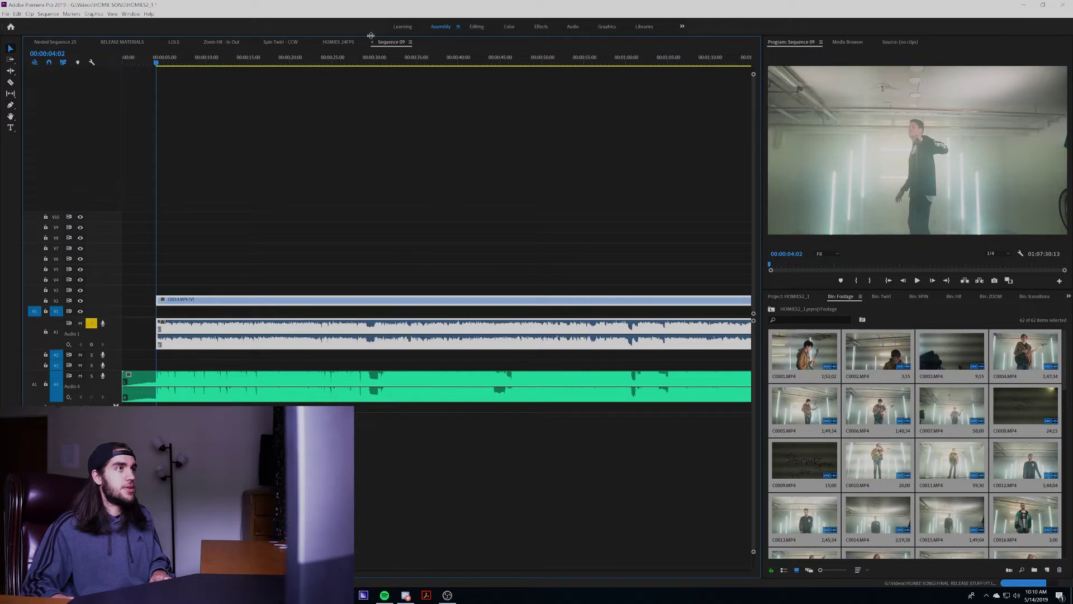
Step: Compare the waveforms around 00:01:01:04 and nudge C0014.MP4 so its audio dip lines up with the song's
drag(366, 62, 635, 85)
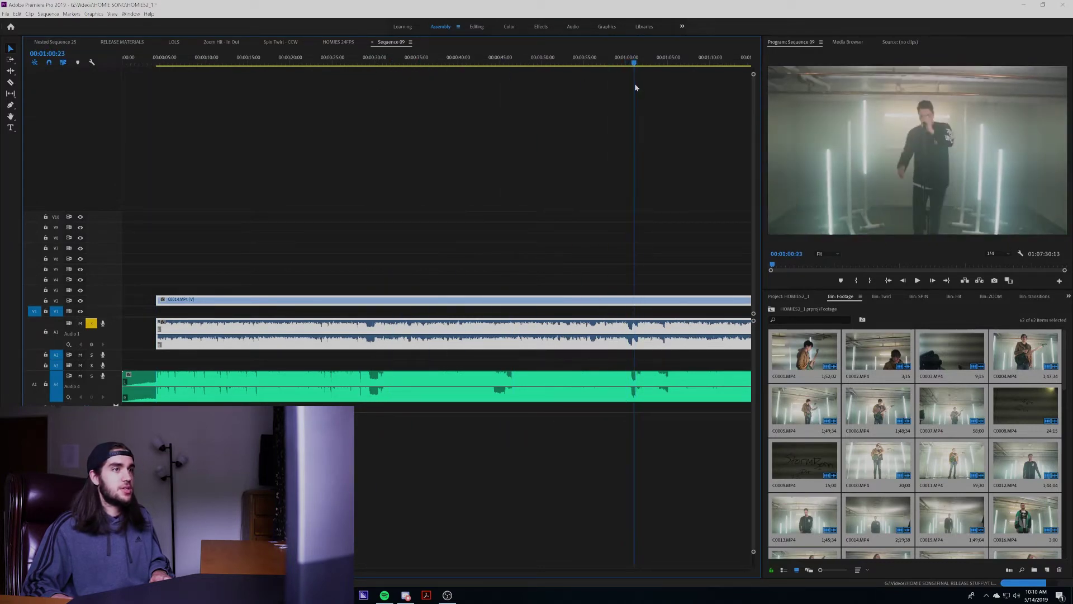
key(=)
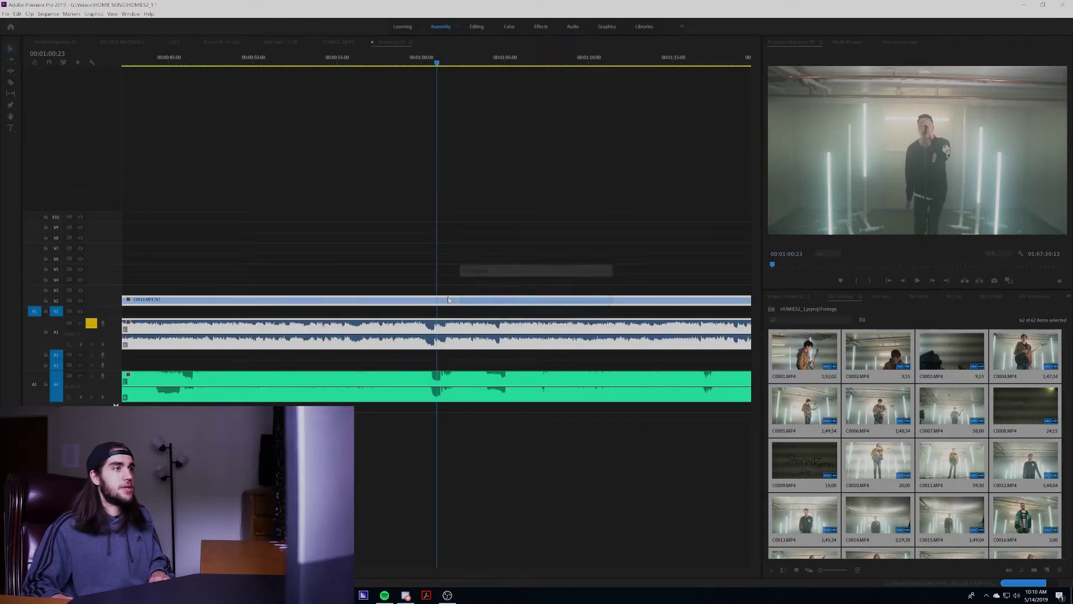
key(=)
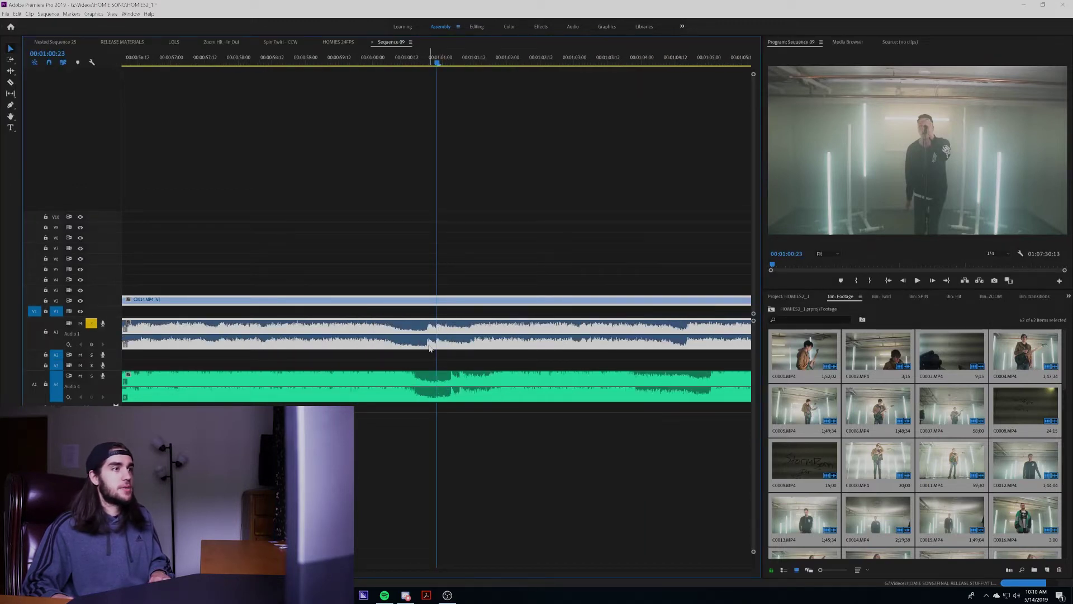
drag(429, 347, 472, 309)
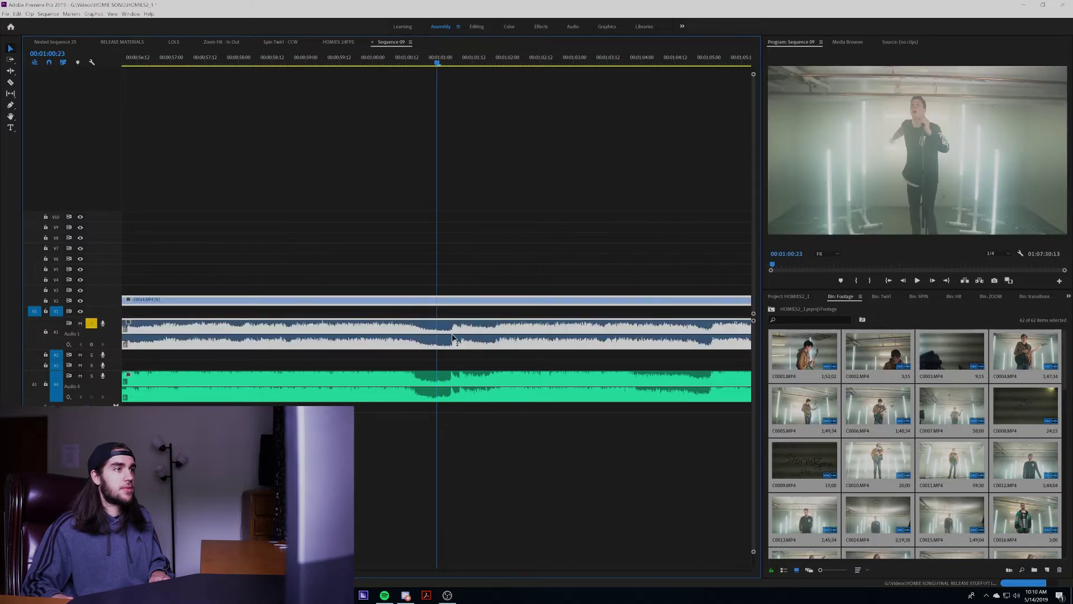
drag(455, 61, 453, 62)
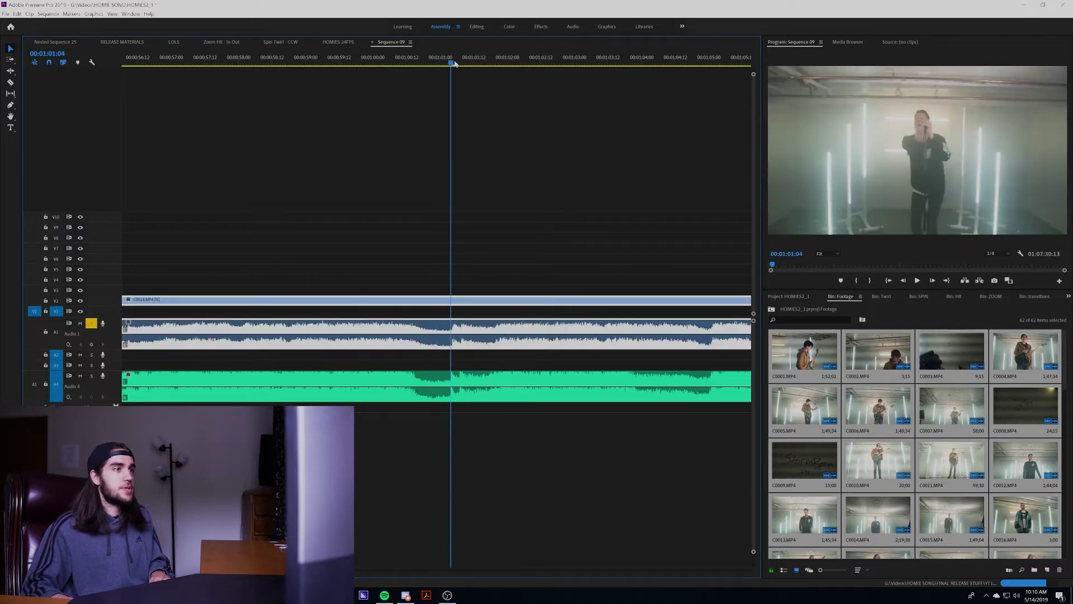
key(=)
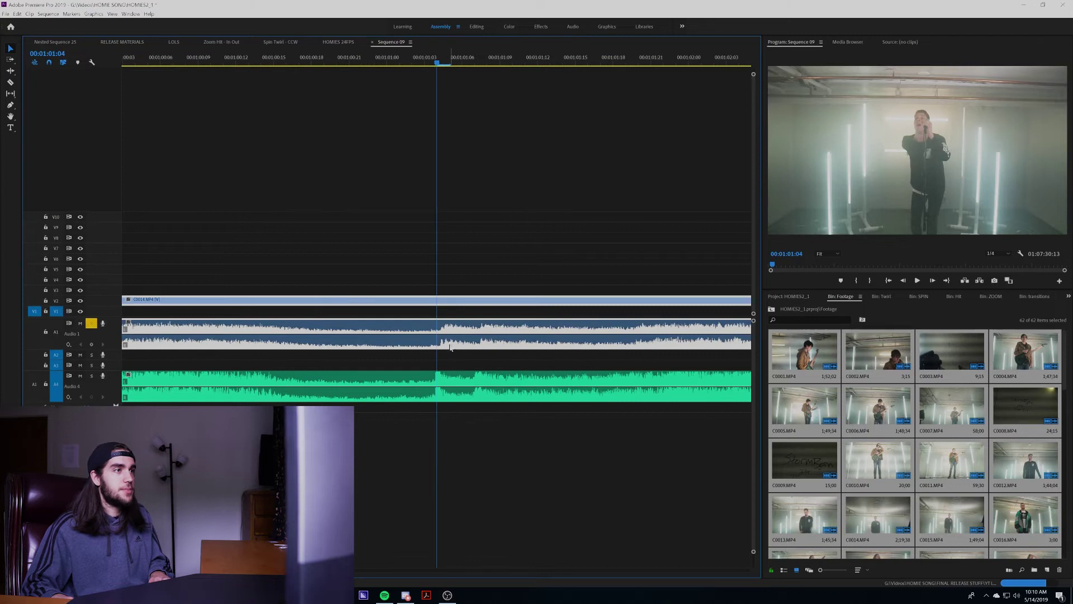
drag(450, 347, 442, 347)
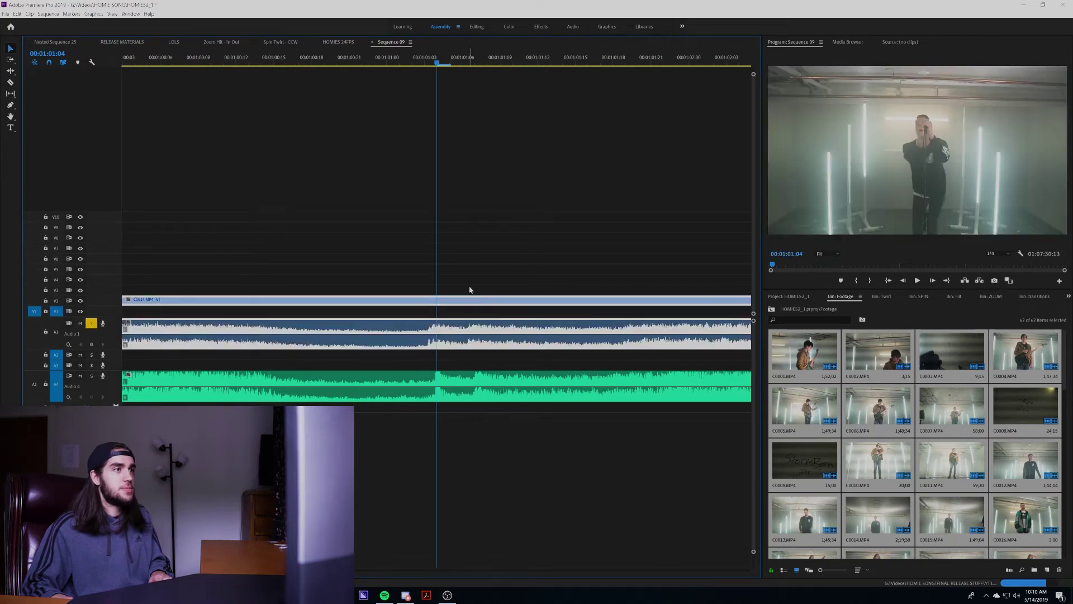
Step: Solo the song track A4 and play from 00:01:01:04 to check the take's sync with the song
key(minus)
key(minus)
key(minus)
key(minus)
key(minus)
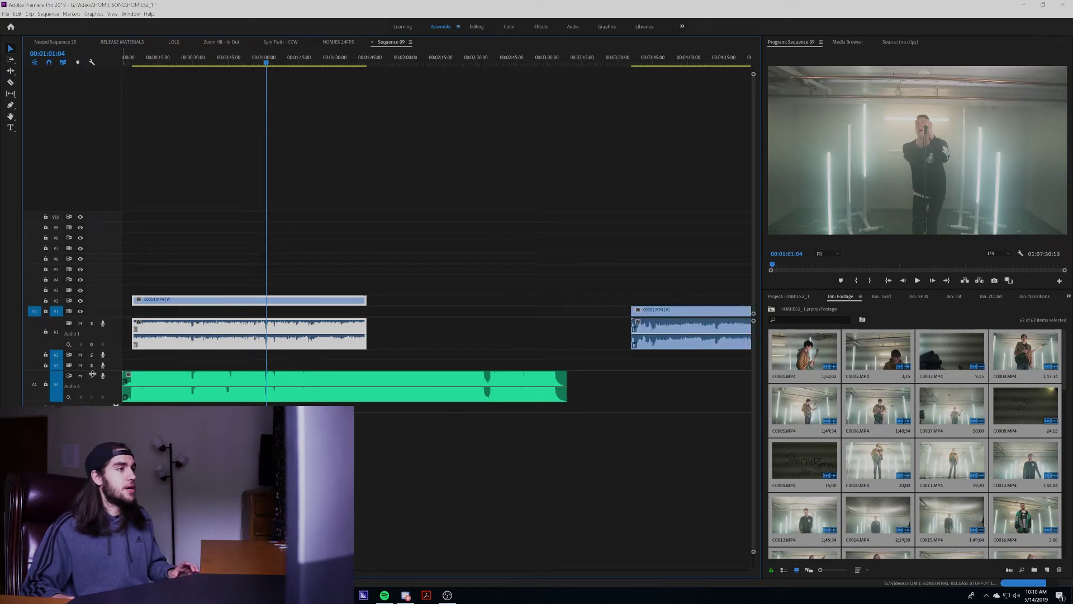
key(space)
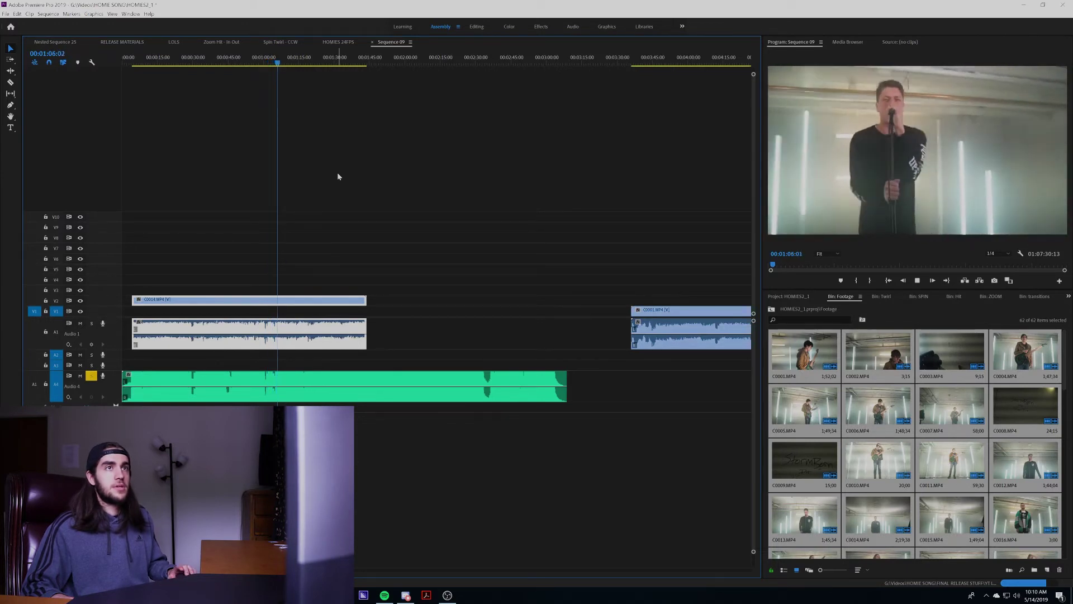
key(space)
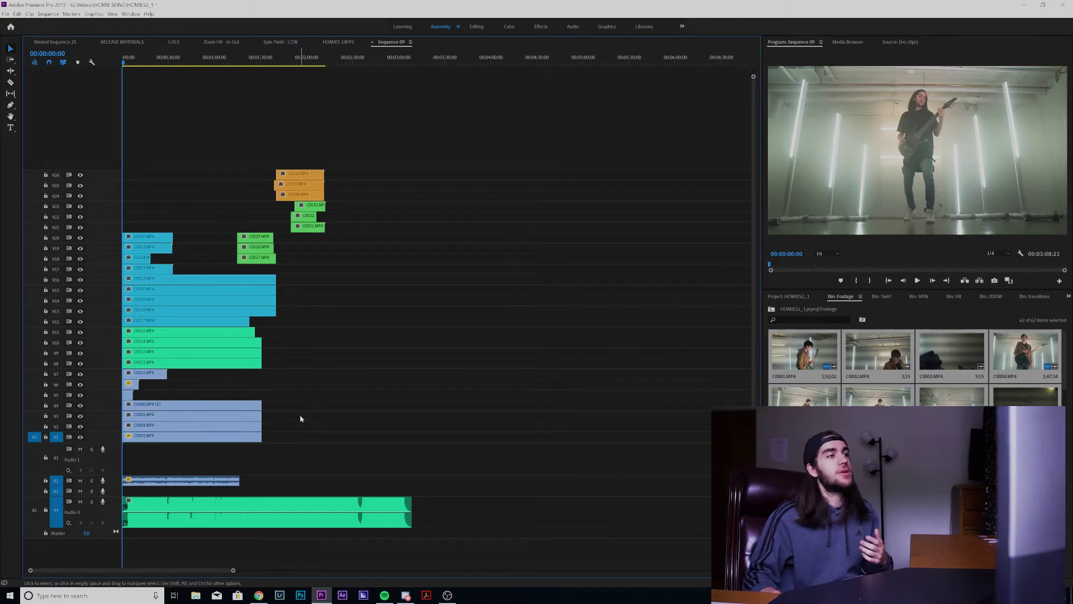
Step: Hide video tracks V26 through V21, which hold the orange clips and the latest green clips
click(80, 175)
click(80, 185)
click(80, 196)
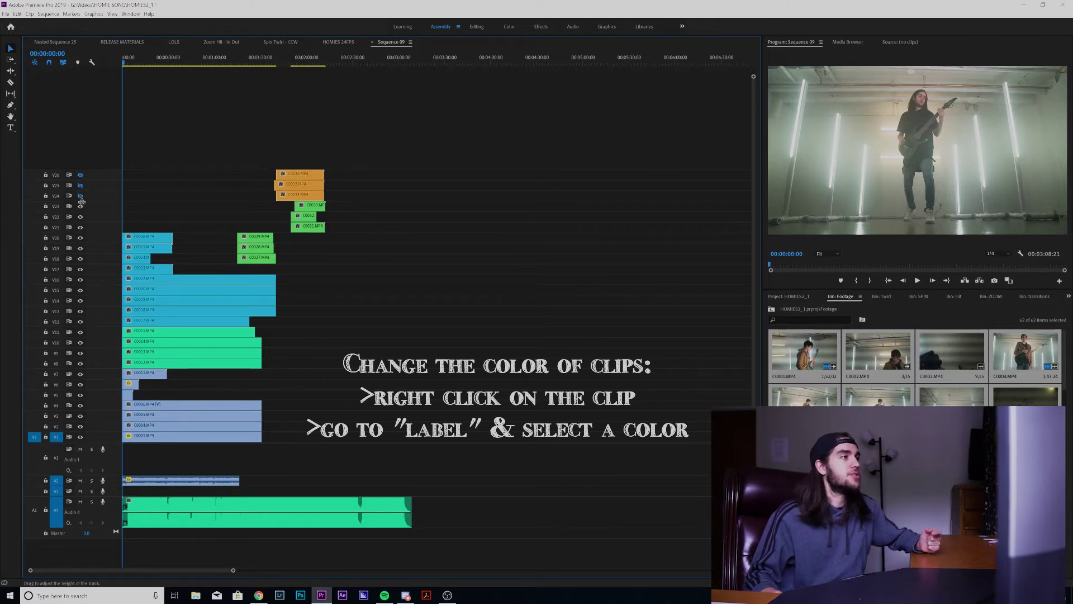
click(80, 206)
click(80, 217)
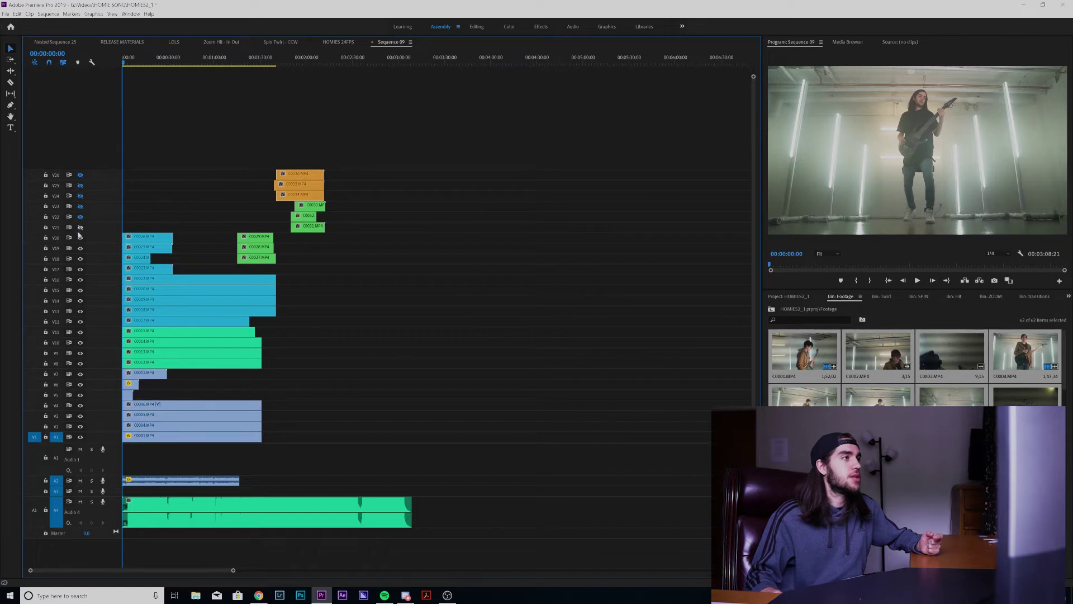
Step: Hide video tracks V20 through V12 with the cyan-labelled guitar takes to reveal the vocalist takes beneath
click(80, 238)
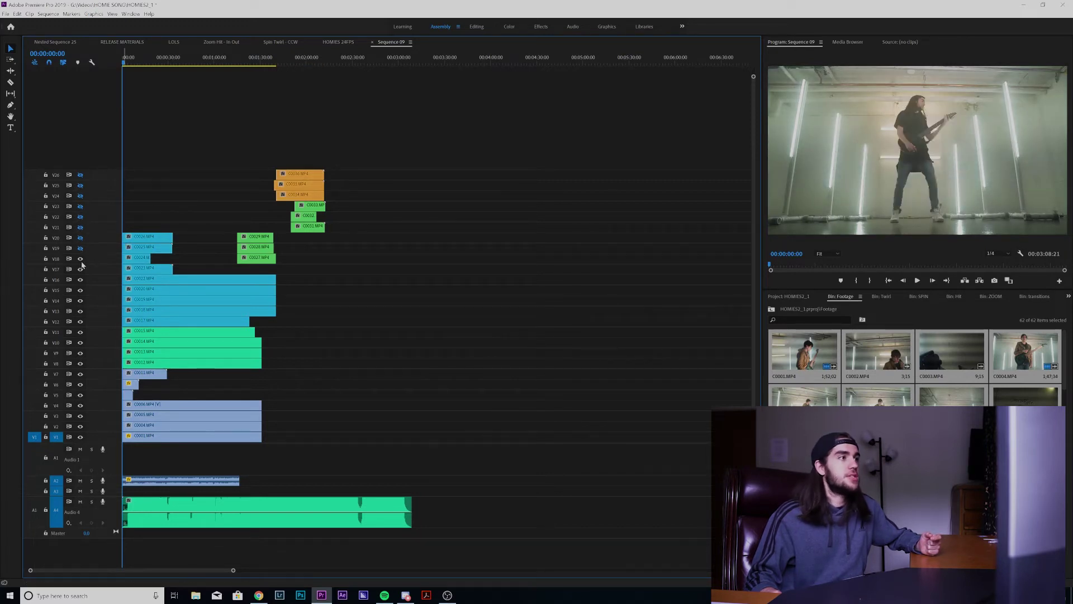
click(80, 258)
click(80, 269)
click(80, 279)
click(79, 290)
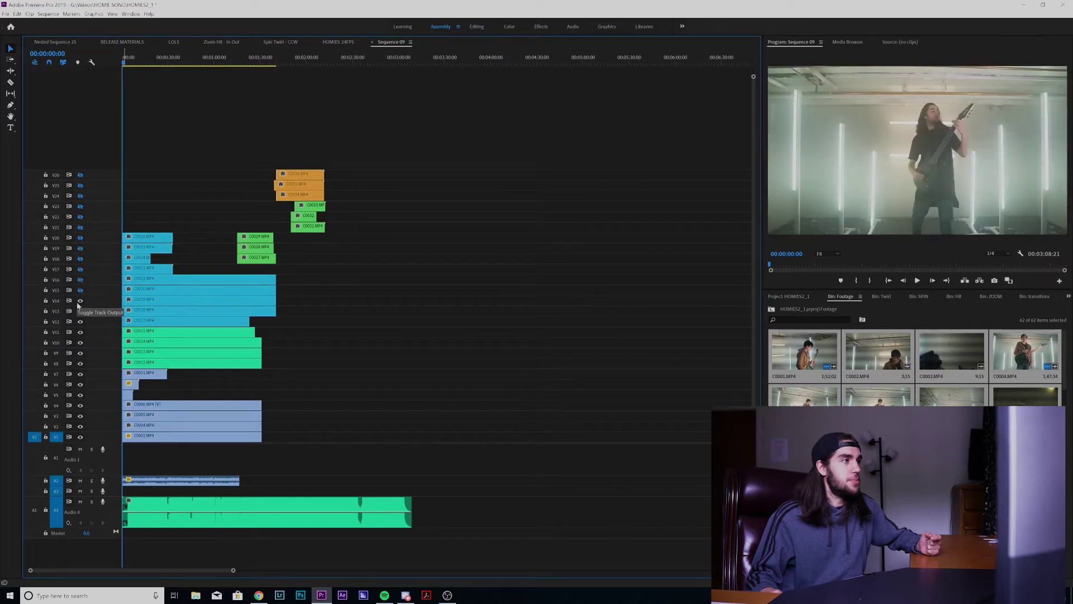
click(80, 300)
click(80, 311)
click(79, 321)
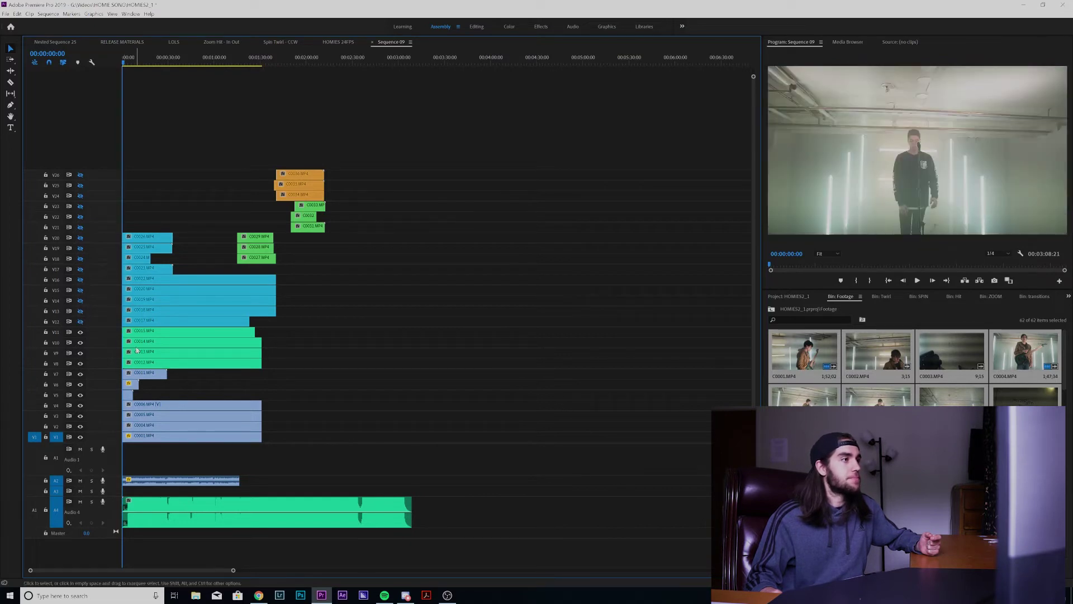
Step: Hide video tracks V11 through V5 to reveal the lowest takes in the stack
click(80, 331)
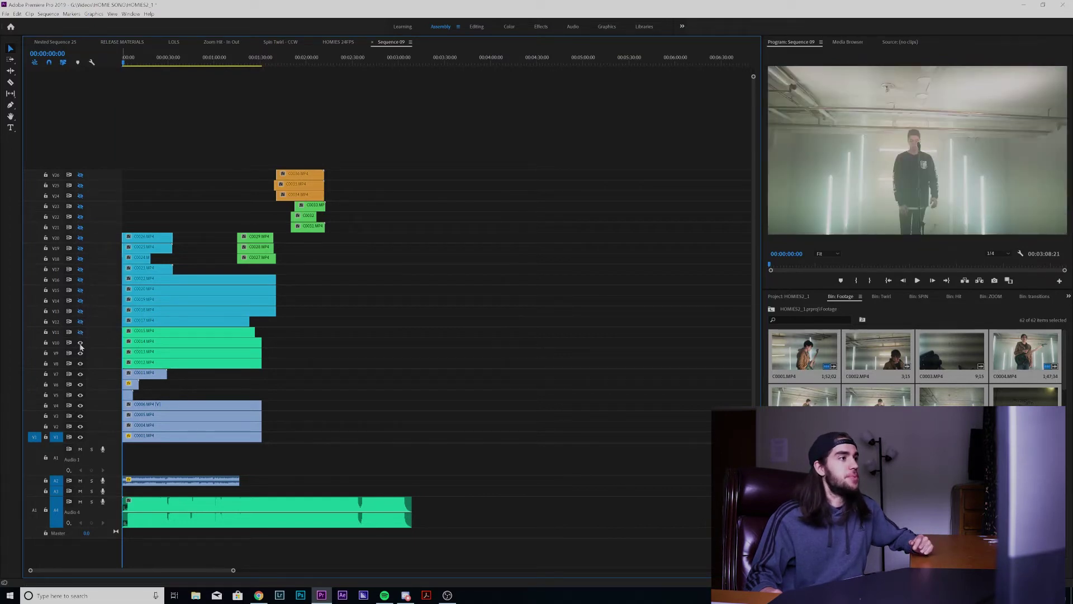
click(80, 342)
click(80, 363)
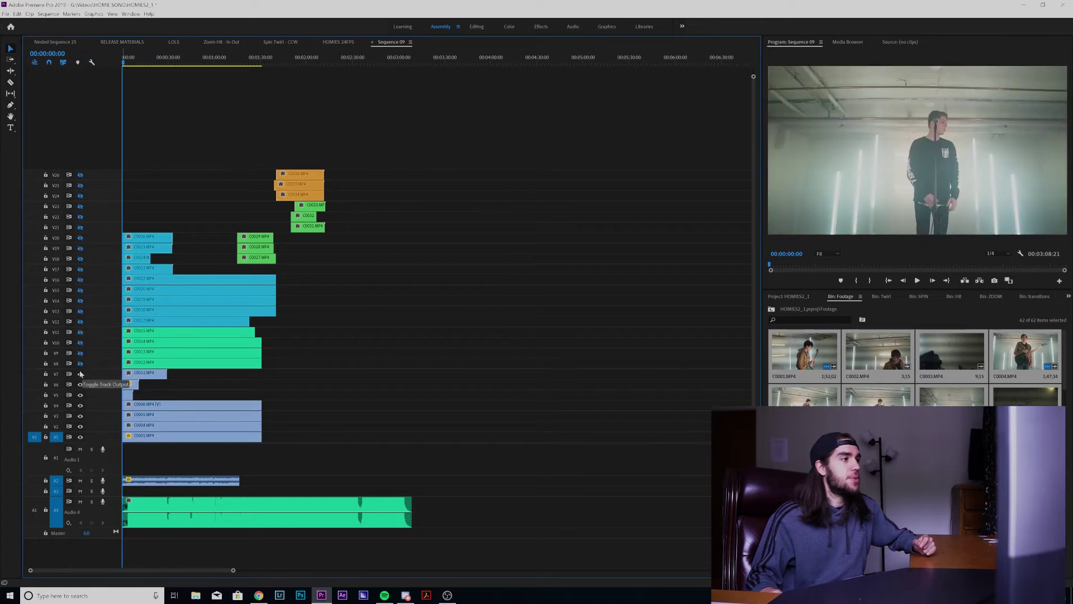
click(80, 374)
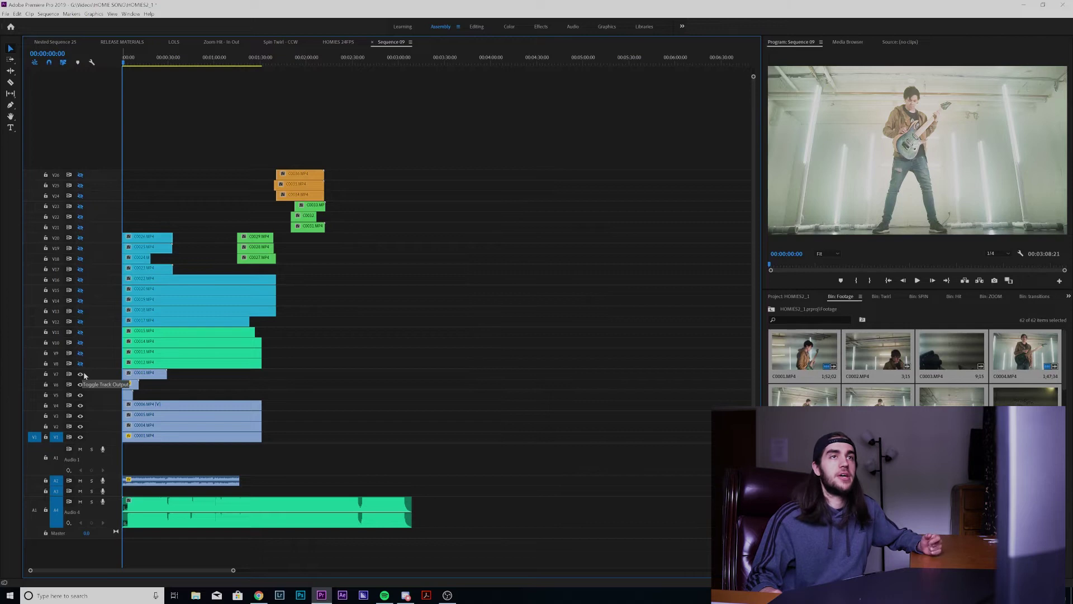
click(80, 384)
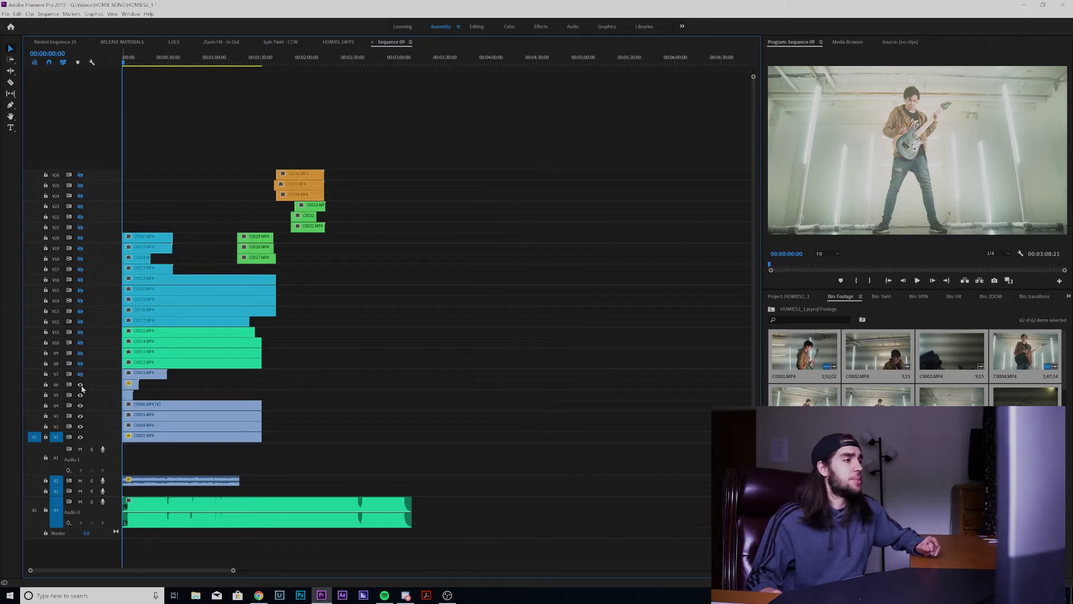
click(80, 395)
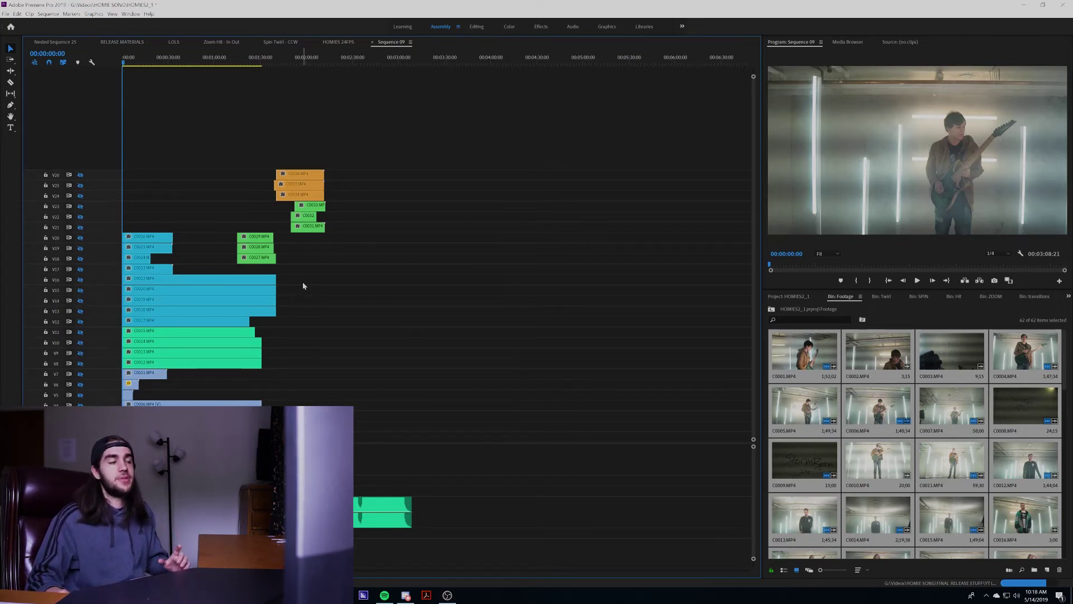
Step: Create a transparent video item at 1920 x 1080, 24.00 fps with square pixels in the HOMIES2_1 project
click(798, 297)
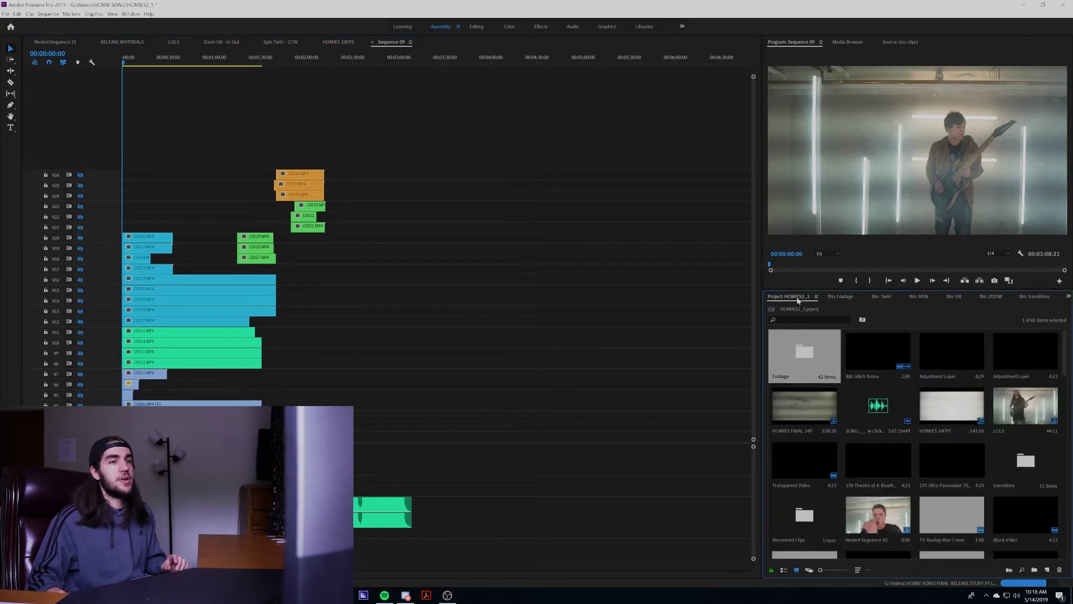
scroll(982, 505, down, 2)
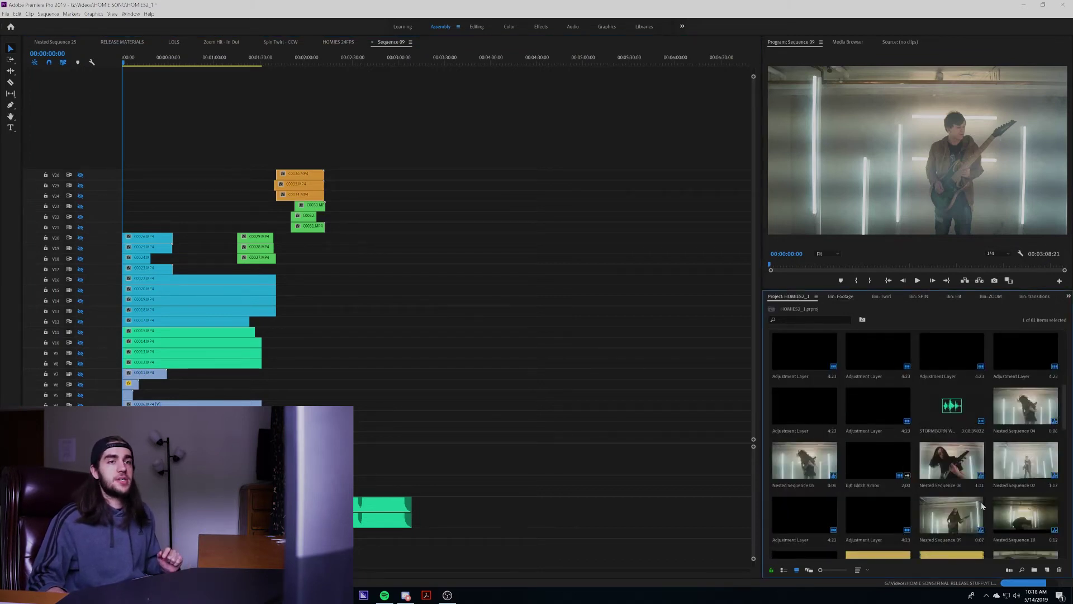
scroll(980, 502, up, 2)
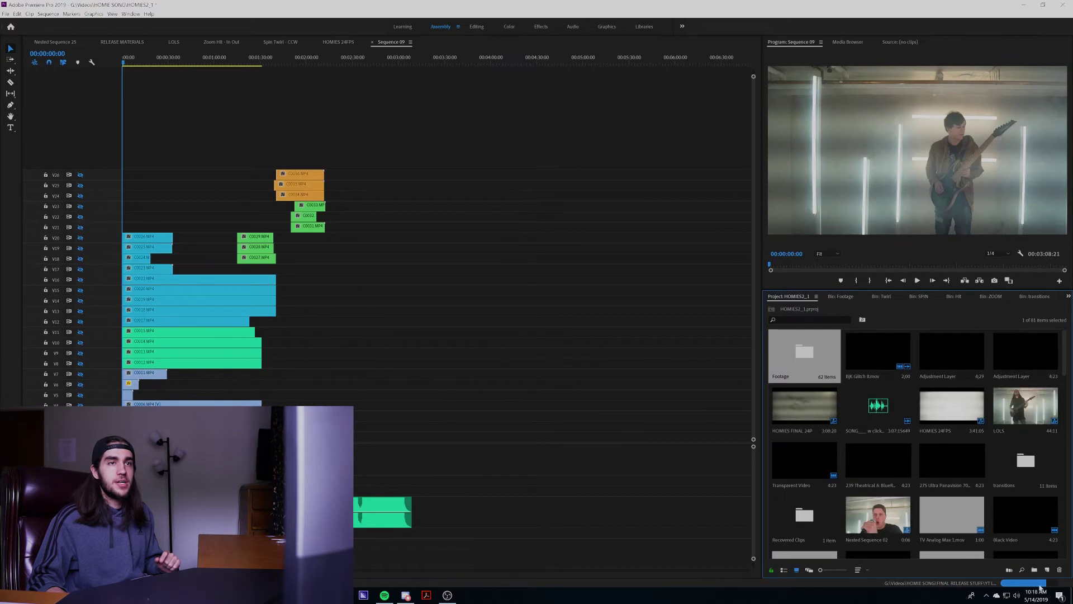
click(1046, 570)
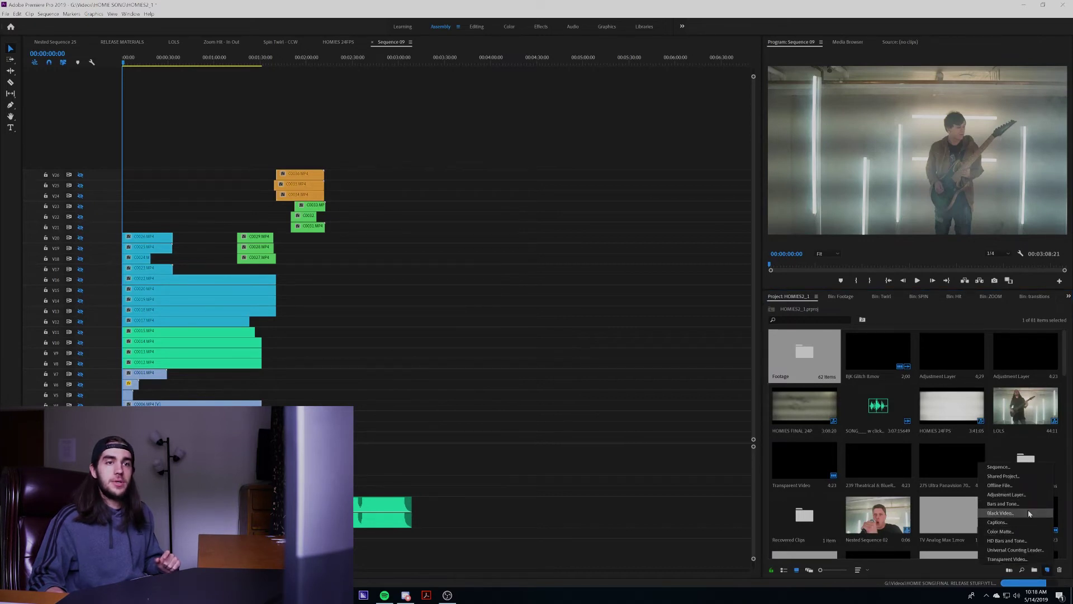
click(1007, 559)
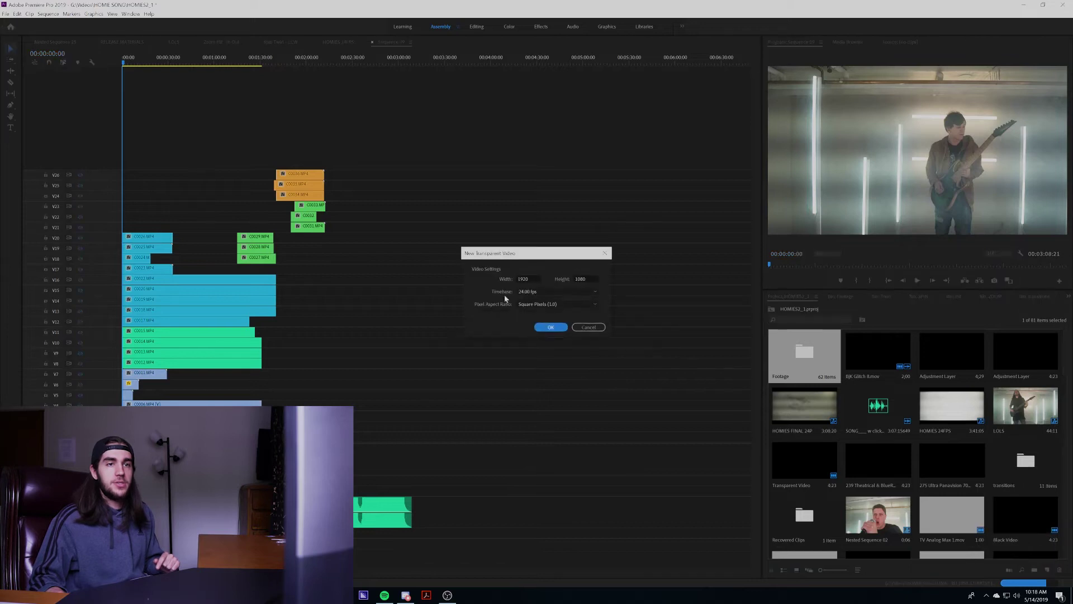
click(559, 329)
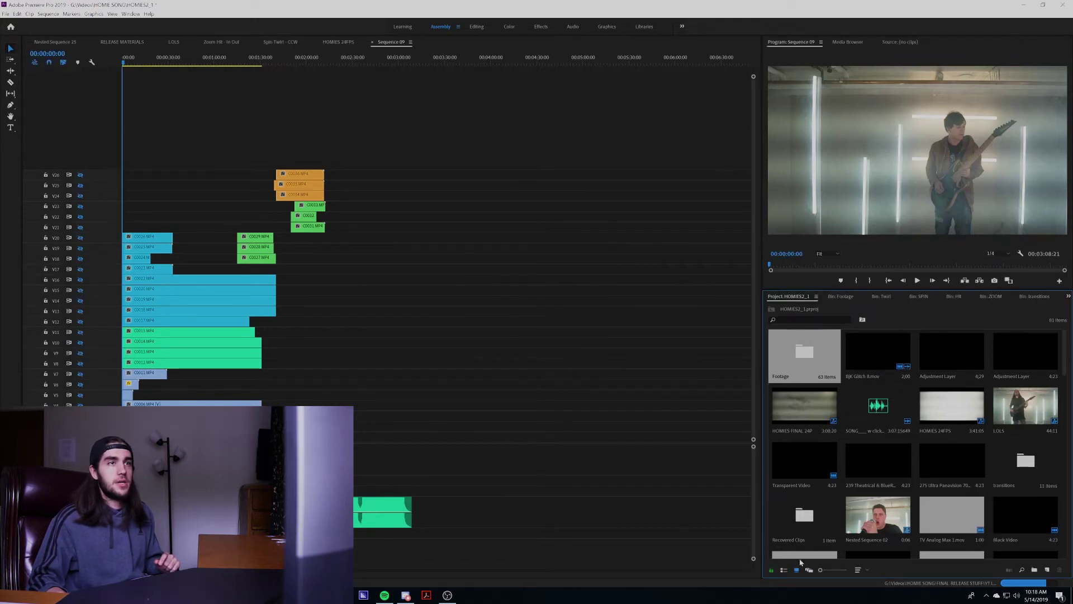
Step: Show the project items as a list and place Transparent Video on V24 in empty space past the orange clips
click(784, 570)
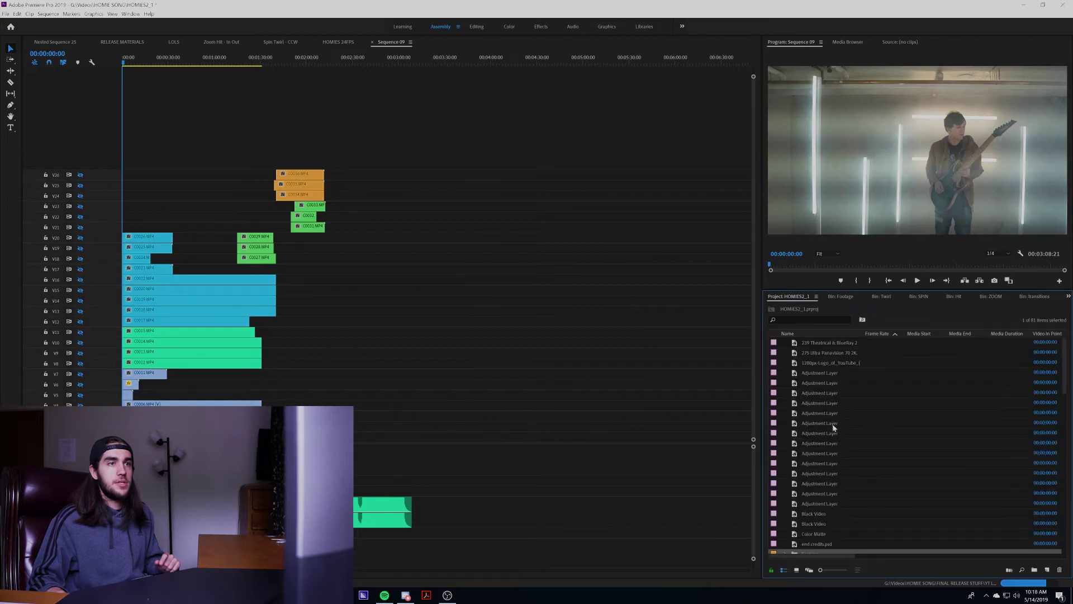
scroll(833, 427, down, 10)
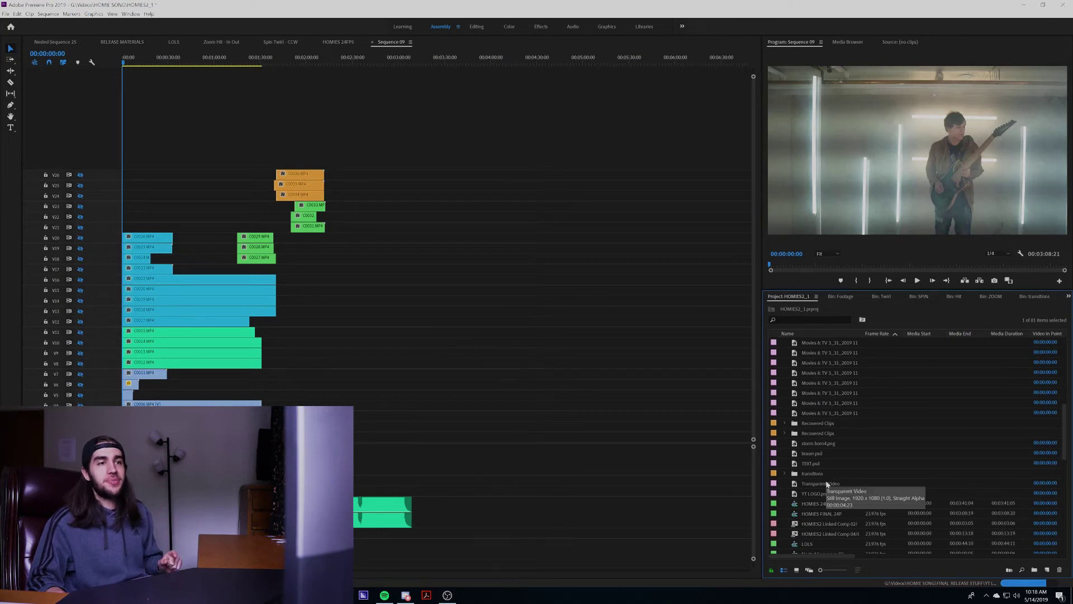
drag(827, 484, 379, 193)
Step: Add 10 video tracks after Video 26 and extend Transparent Video on V27 from the sequence start past the end of the song
right_click(88, 143)
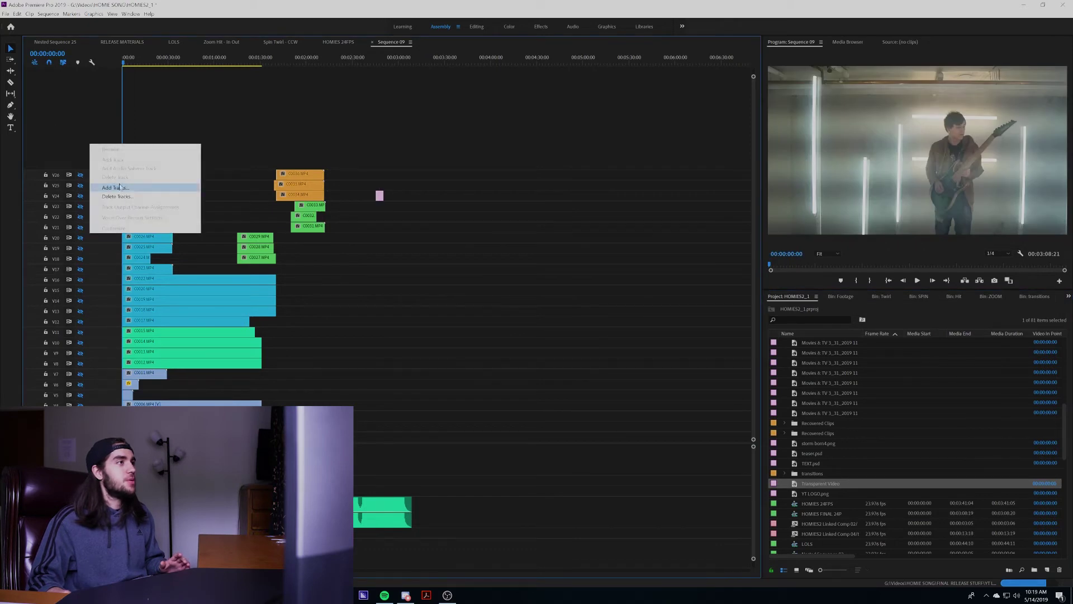
click(120, 184)
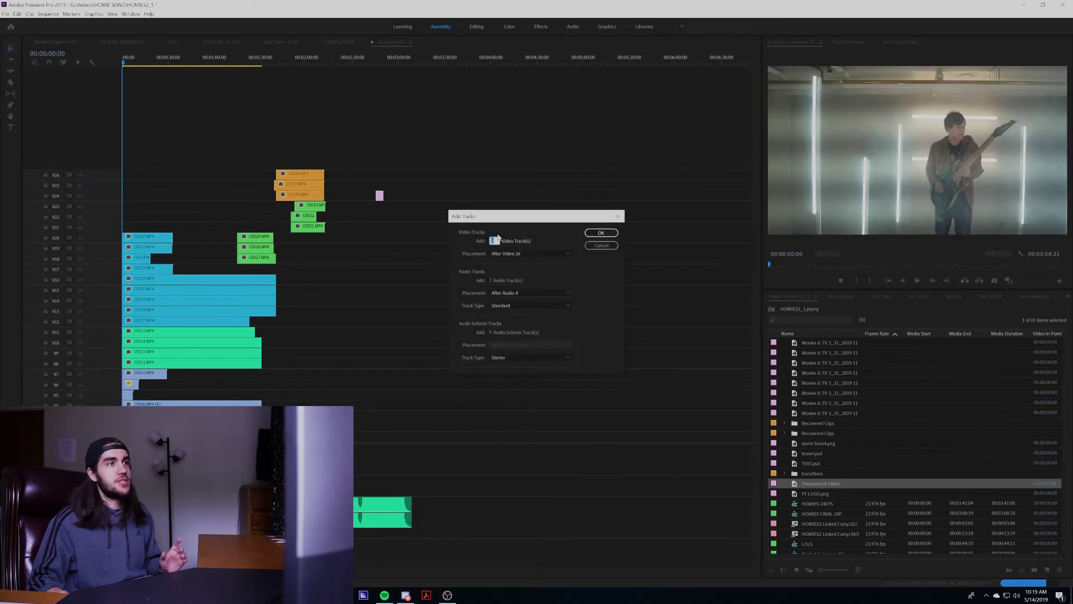
text(10)
key(Return)
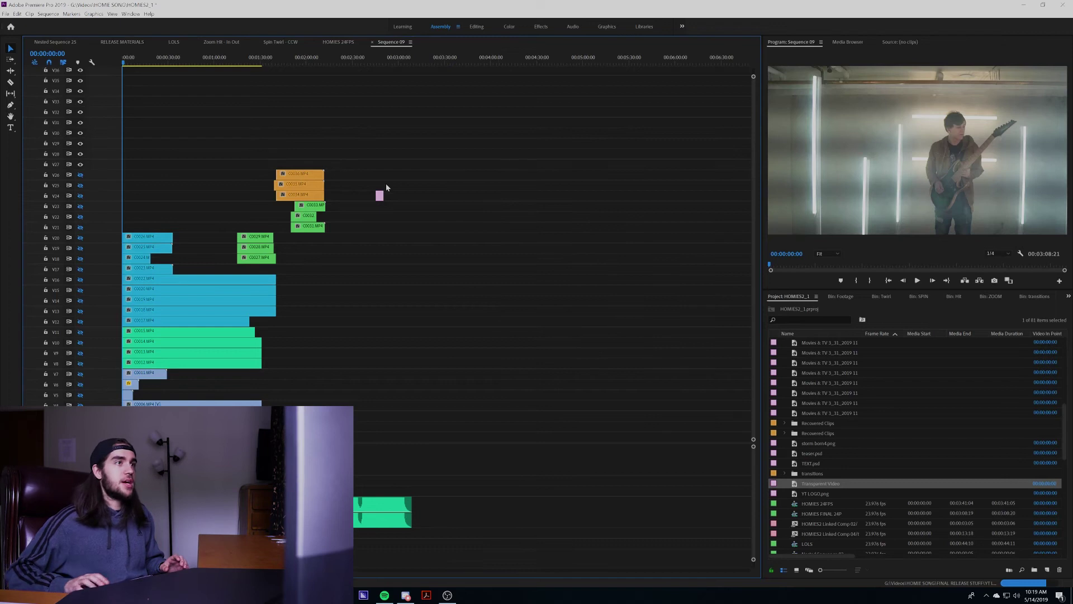
drag(378, 195, 418, 171)
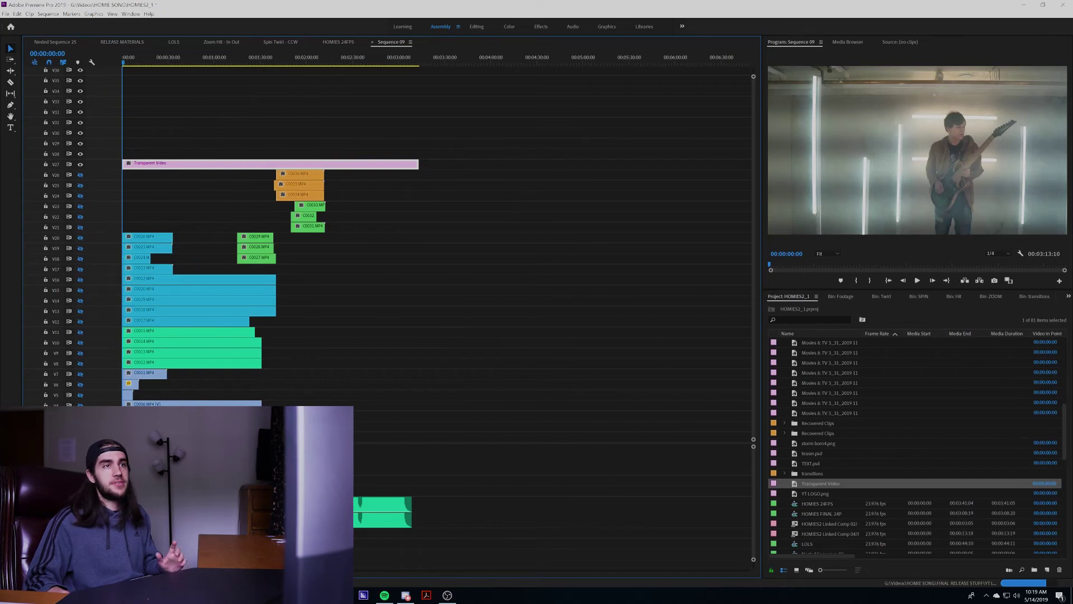
Step: Switch to File Explorer and open the 2K folder of the Black Letterbox Templates on the Desktop
key(super+e)
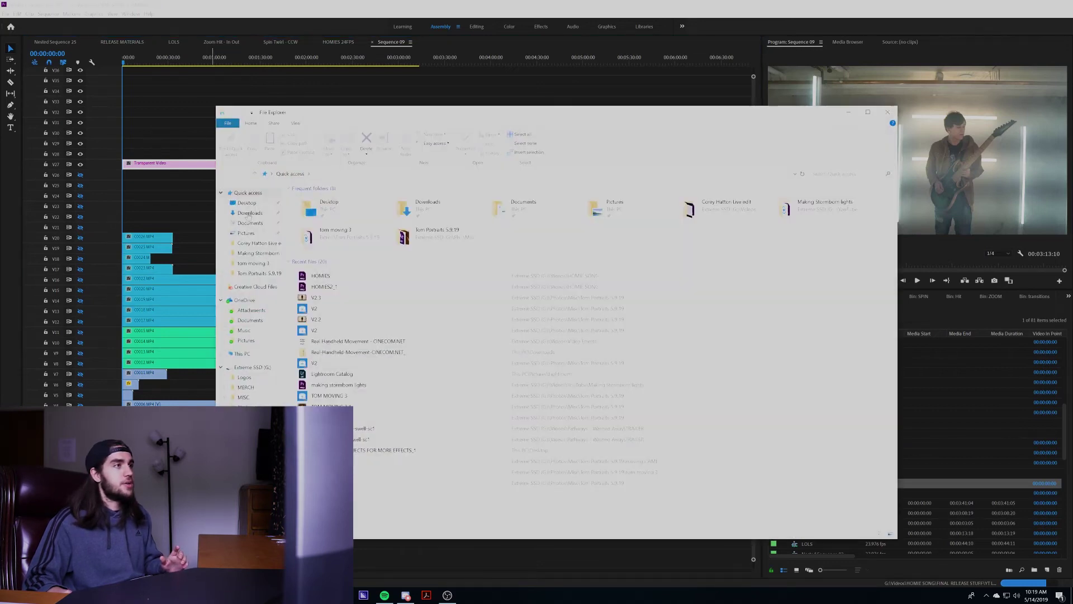
click(247, 205)
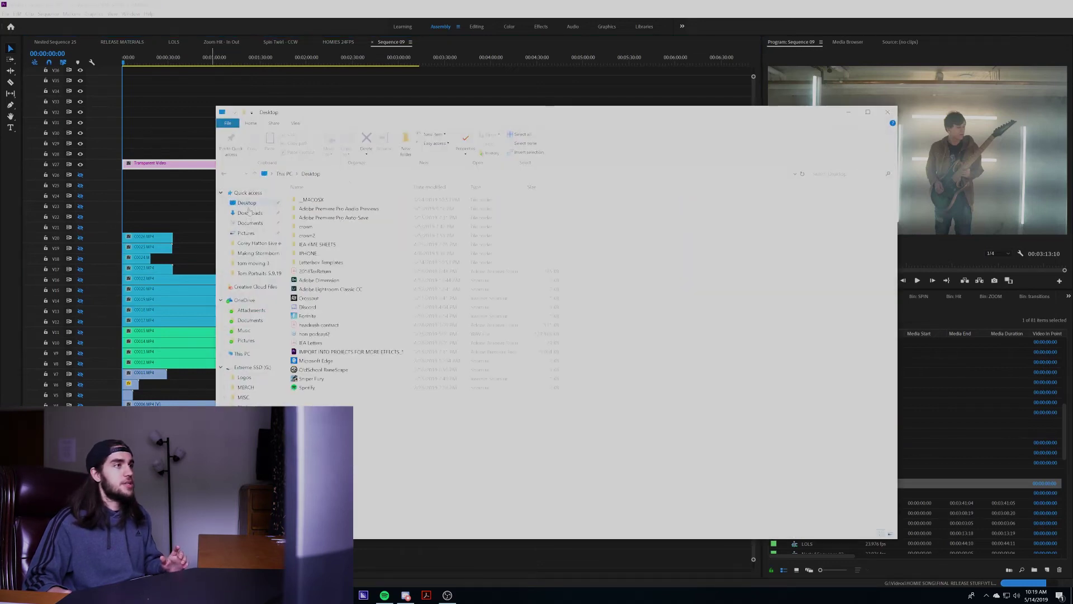
double_click(330, 263)
double_click(327, 200)
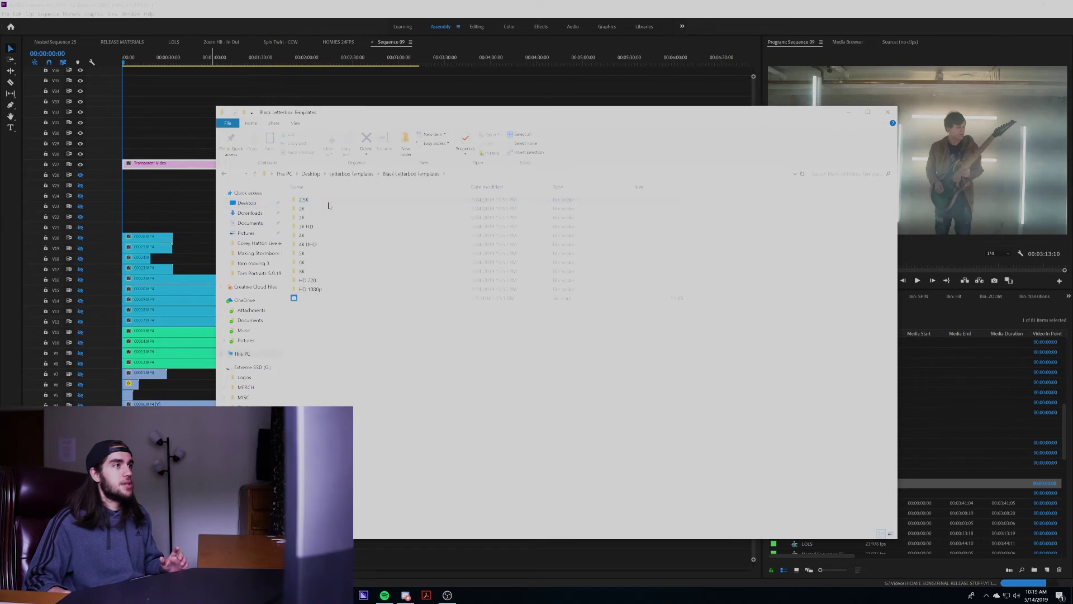
double_click(302, 209)
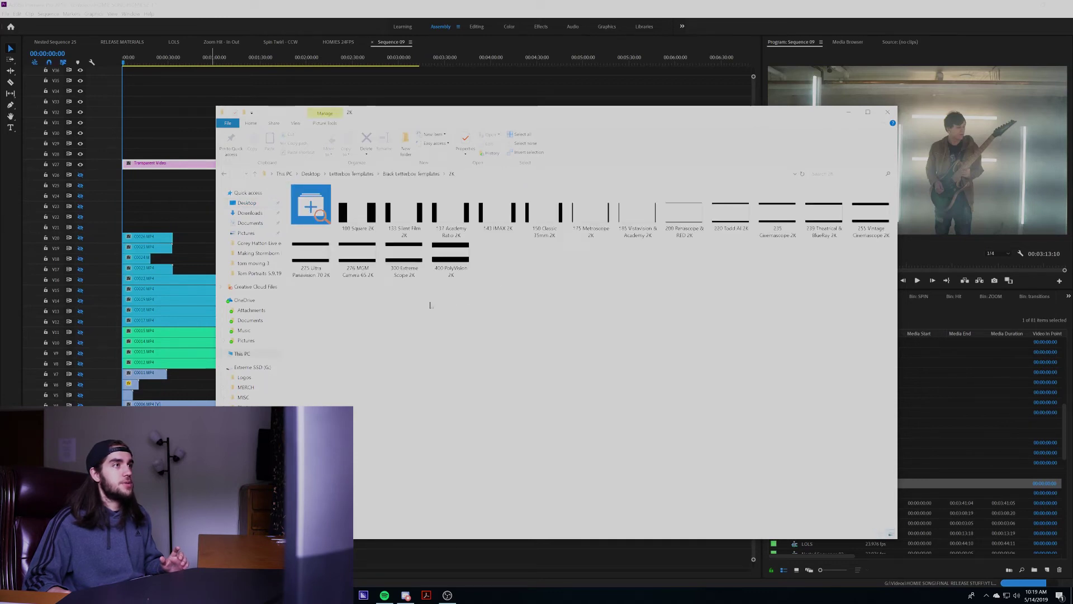
Step: Place the 239 Theatrical & BlueRay 2K letterbox on V35 over the full length of Transparent Video and preview it at 00:00:29:04
click(823, 227)
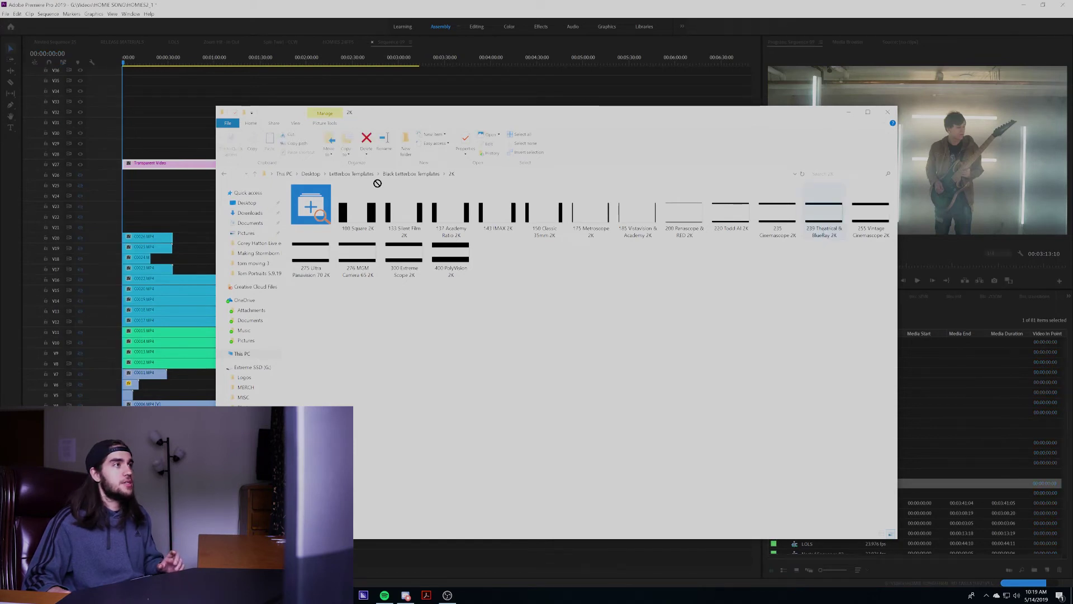
drag(377, 183, 156, 83)
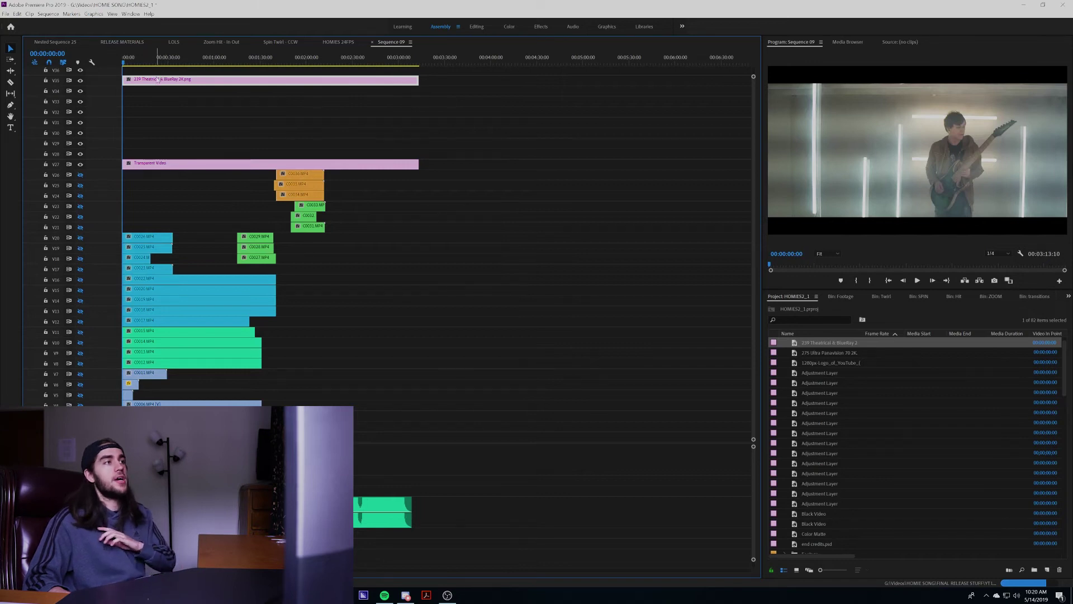
click(151, 62)
drag(150, 63, 167, 64)
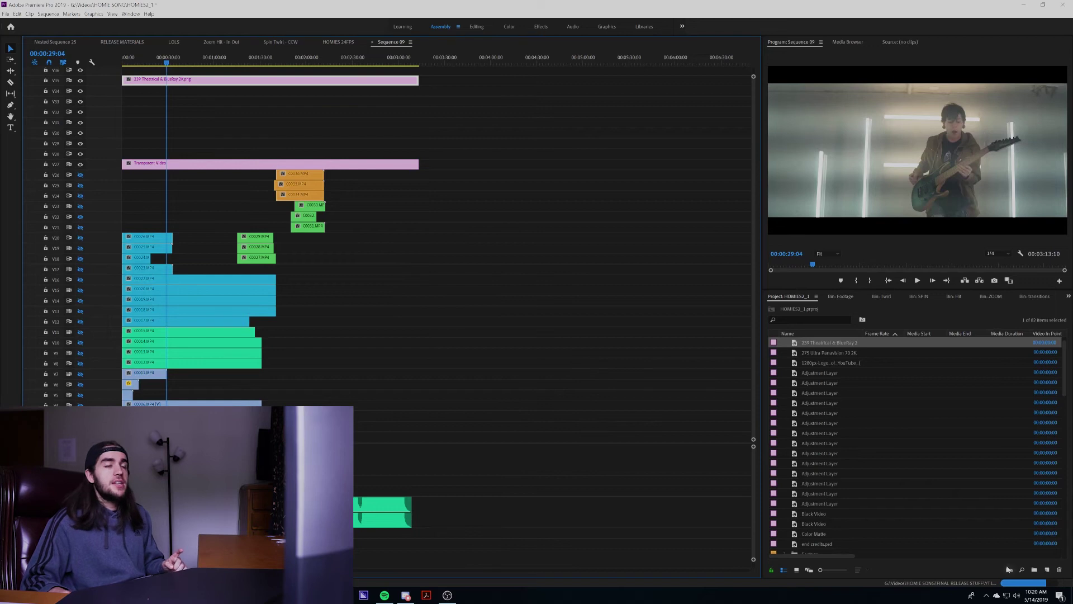
Step: Create an adjustment layer and place it on V34 beneath the letterbox, spanning the letterbox's full length
click(1046, 570)
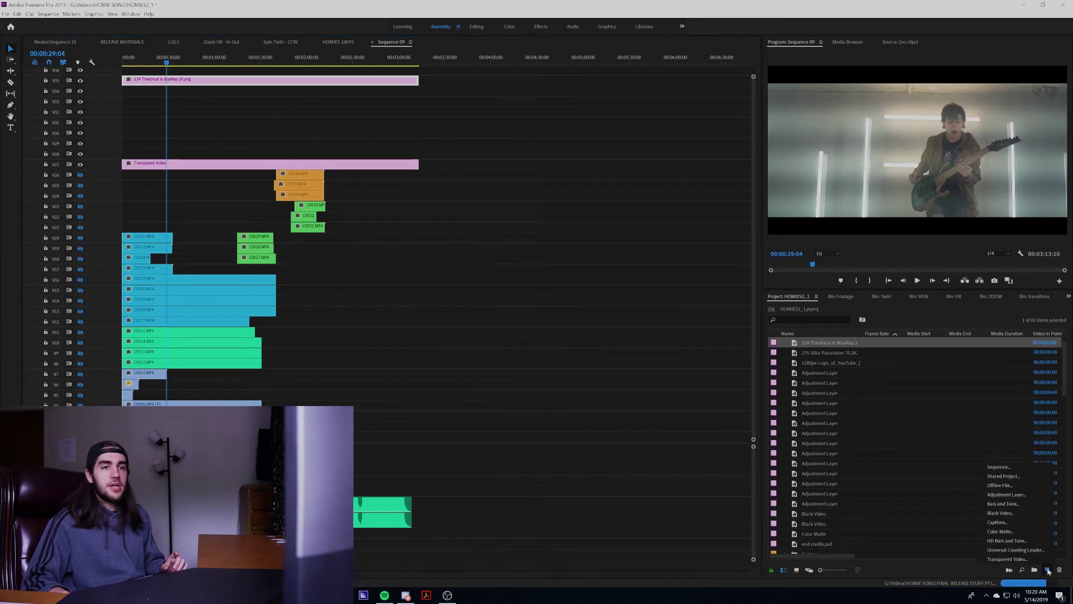
click(1024, 494)
click(549, 327)
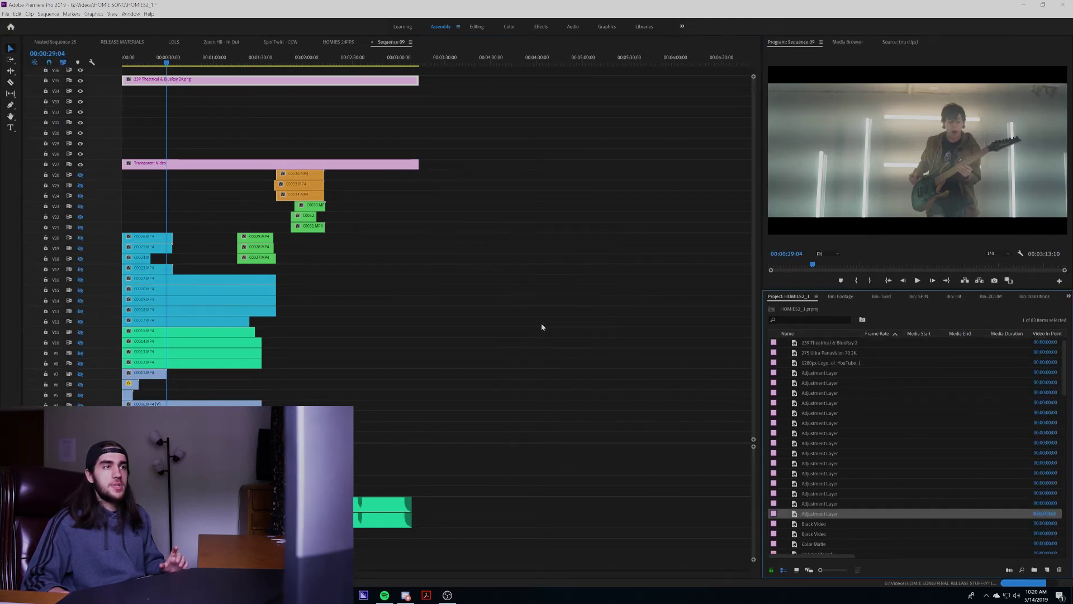
drag(831, 373, 413, 98)
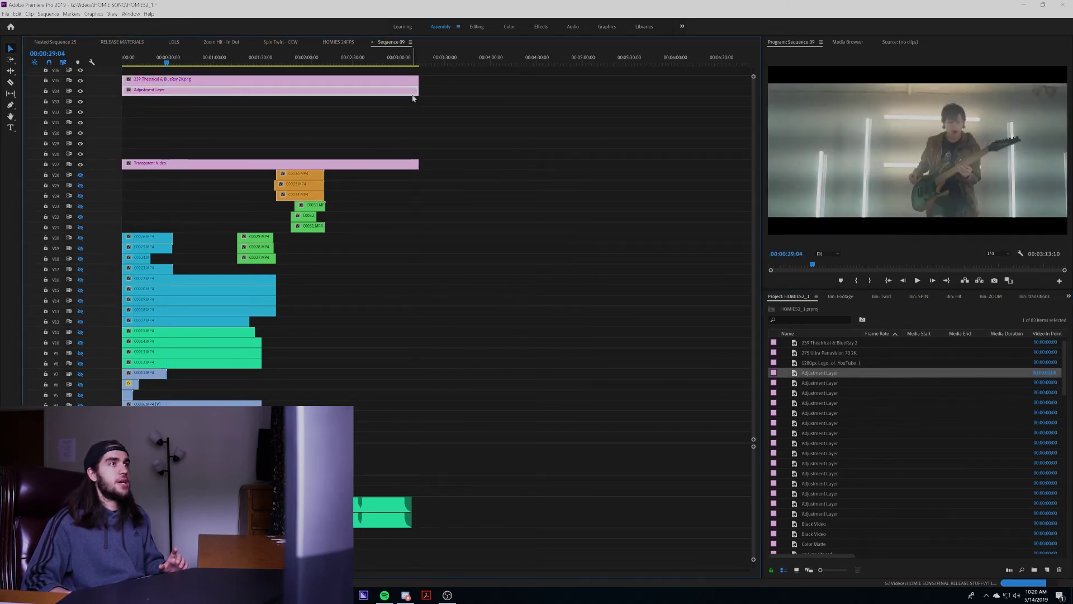
Step: Shape the adjustment layer's master RGB curve in Lumetri Color into an S with a lowered white point, judging it at 00:00:55:09
click(208, 55)
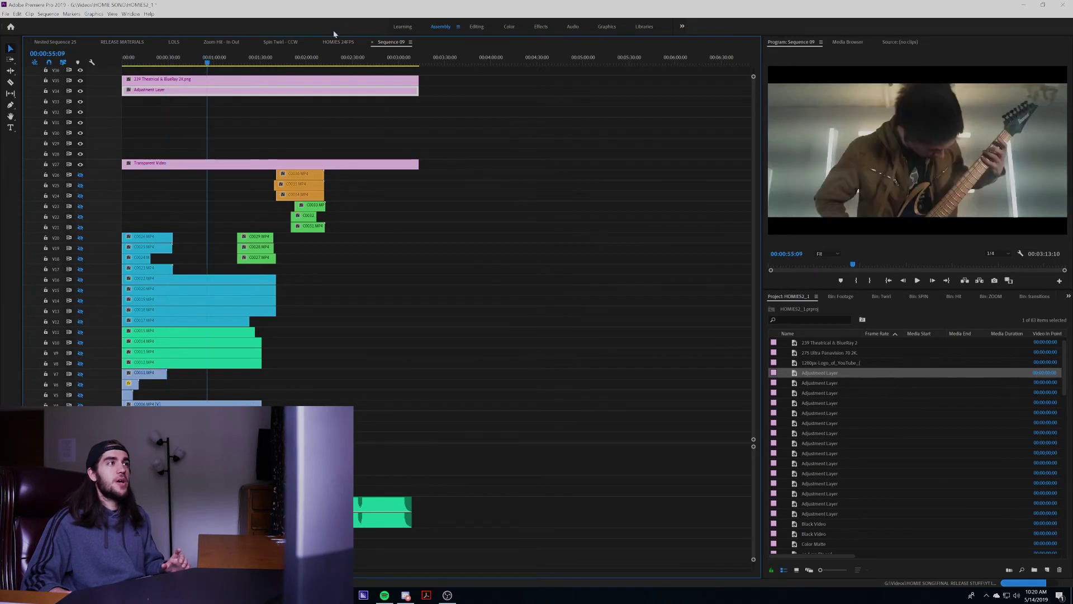
key(alt+shift+4)
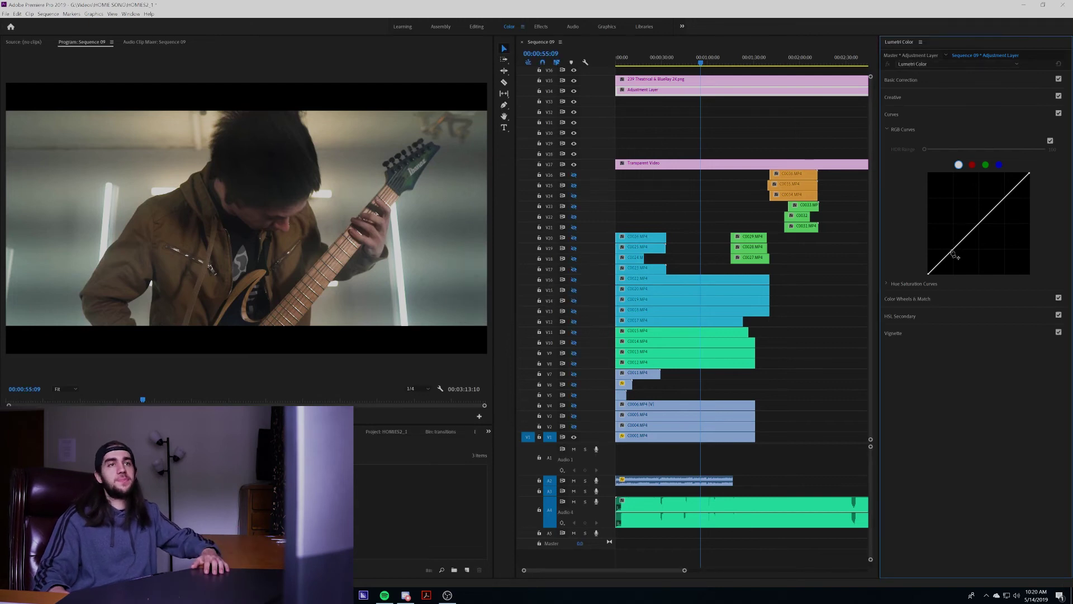
drag(953, 254, 953, 255)
drag(986, 215, 987, 203)
drag(1030, 173, 1030, 188)
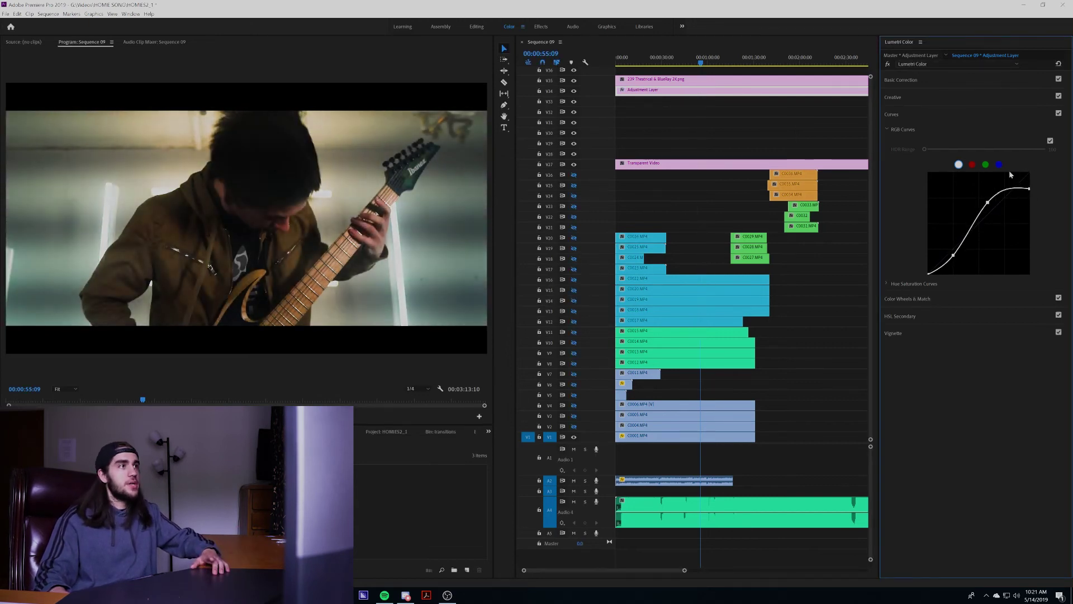
Step: Tint the adjustment layer by raising the shadows and lowering the highlights on the red and green curves and reshaping the blue curve
click(972, 165)
drag(952, 250, 950, 244)
drag(991, 199, 995, 208)
click(985, 164)
drag(957, 245, 957, 243)
drag(1000, 200, 1003, 207)
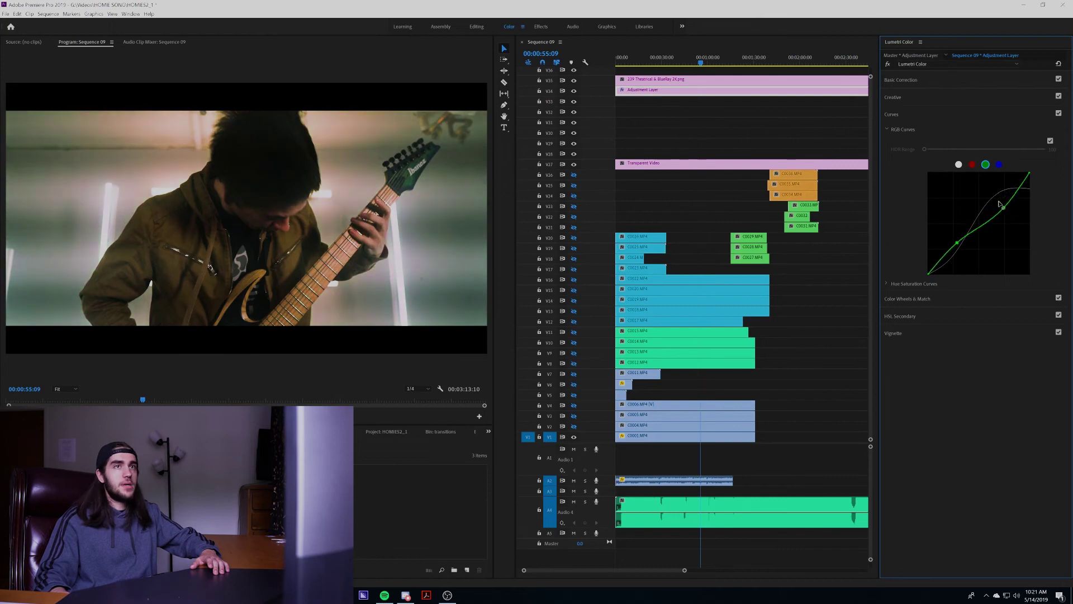
click(999, 164)
drag(958, 244, 960, 246)
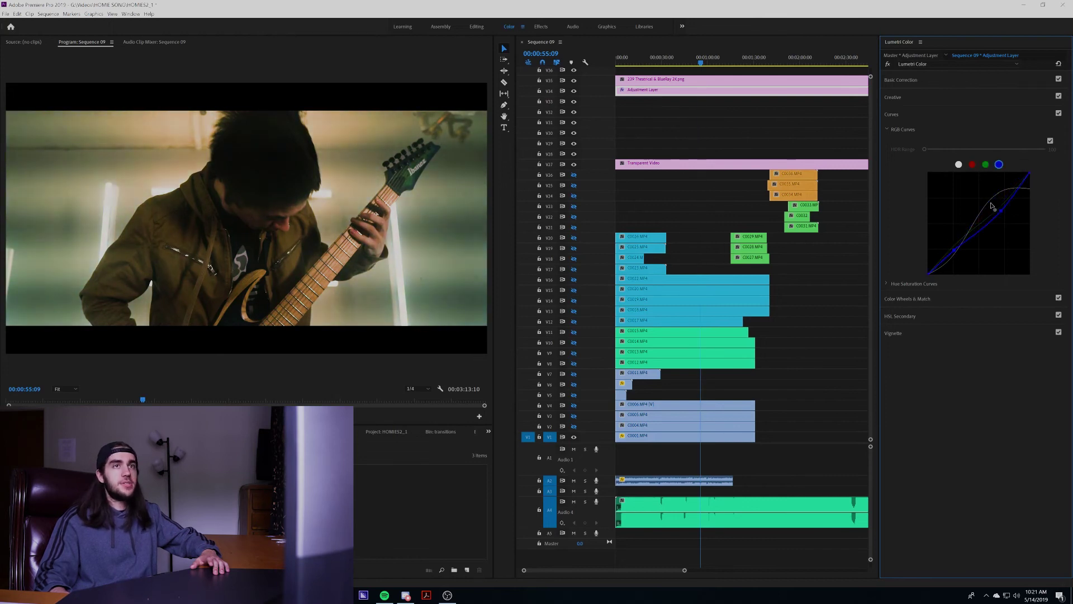
Step: Set the adjustment layer's Basic Correction to about 19.3 Shadows, 15.2 Whites and -2.1 Blacks
click(900, 79)
mouse_move(985, 206)
mouse_down()
mouse_move(997, 206)
mouse_move(994, 216)
mouse_up()
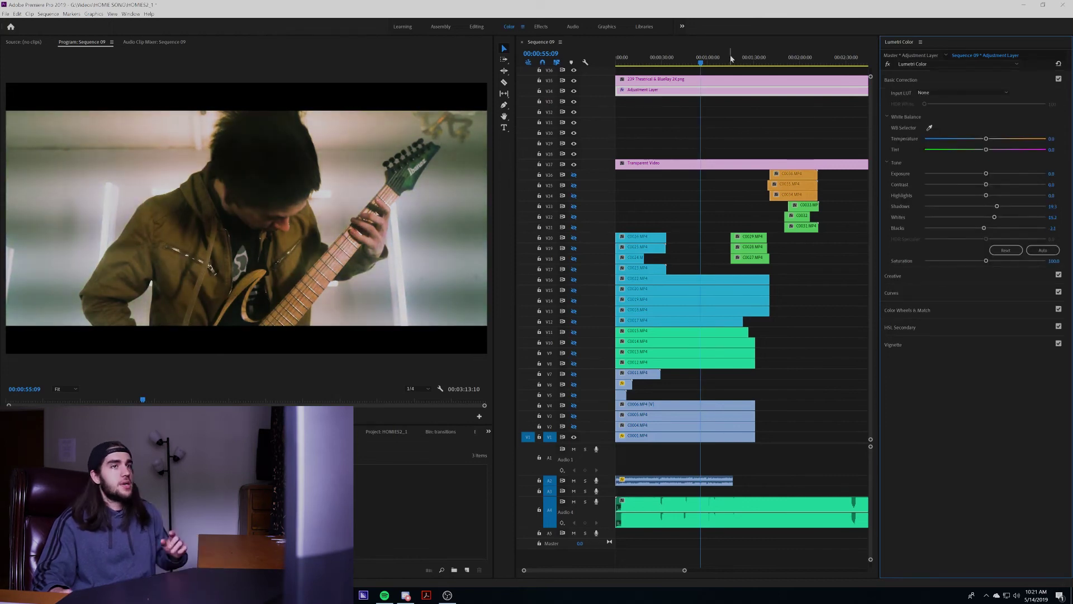
Step: Compare the guitar take at 00:01:13:22 with and without the grade by hiding and showing track V34
click(730, 58)
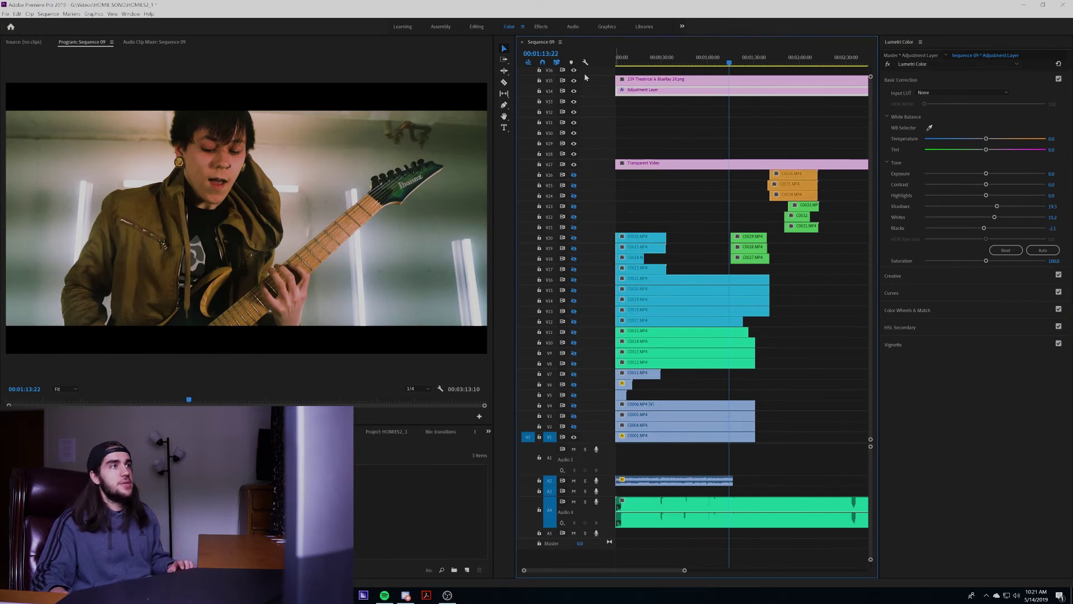
click(575, 92)
click(575, 93)
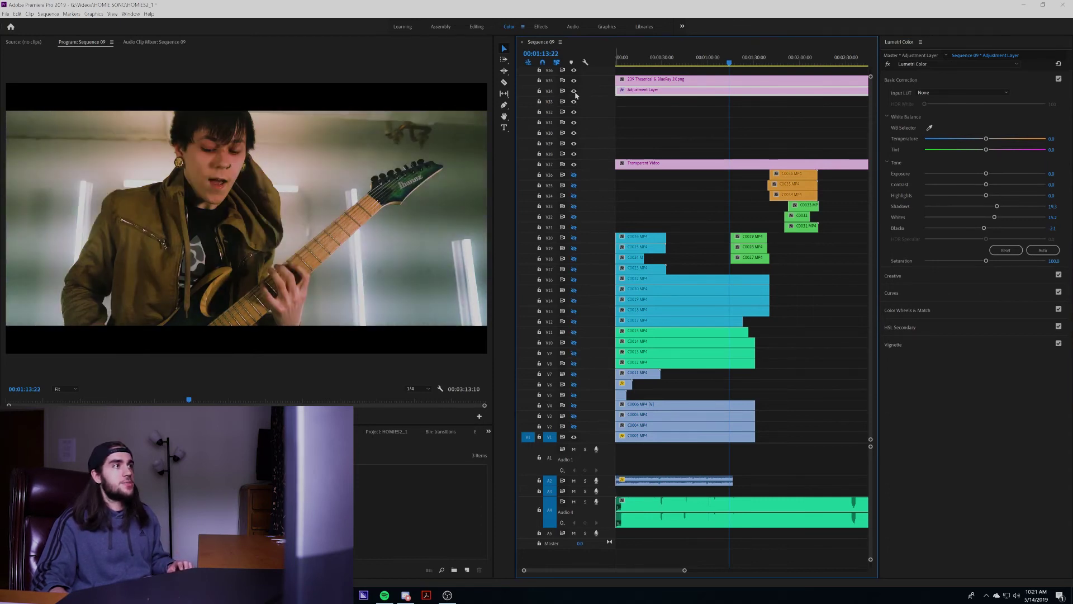
click(576, 92)
click(576, 93)
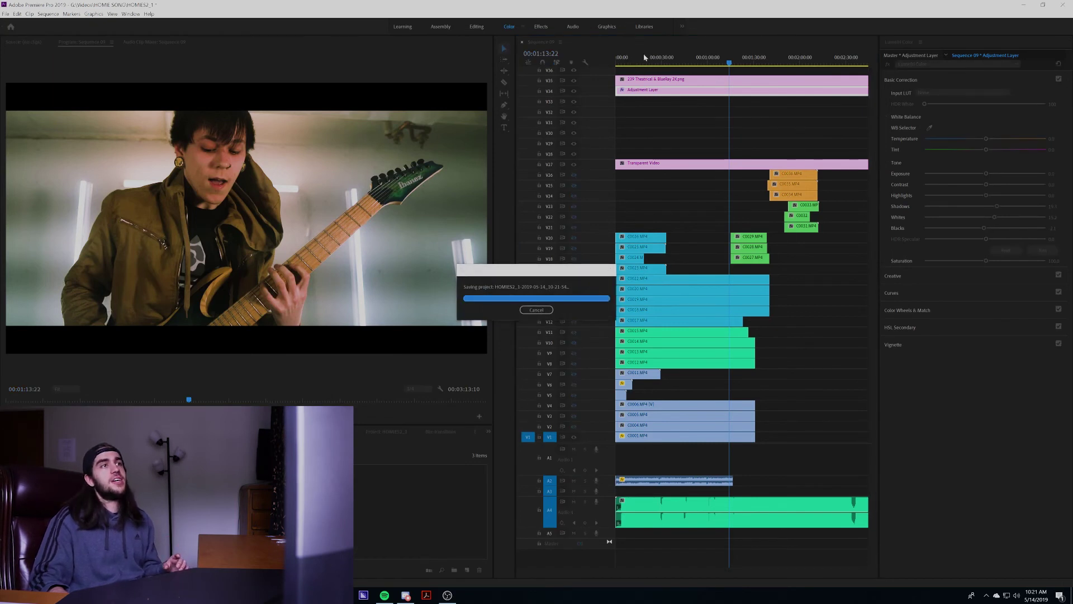
Step: Play the opening guitar take from the start, cut it at 00:00:06:17 and move the part before the cut to track V29
key(Home)
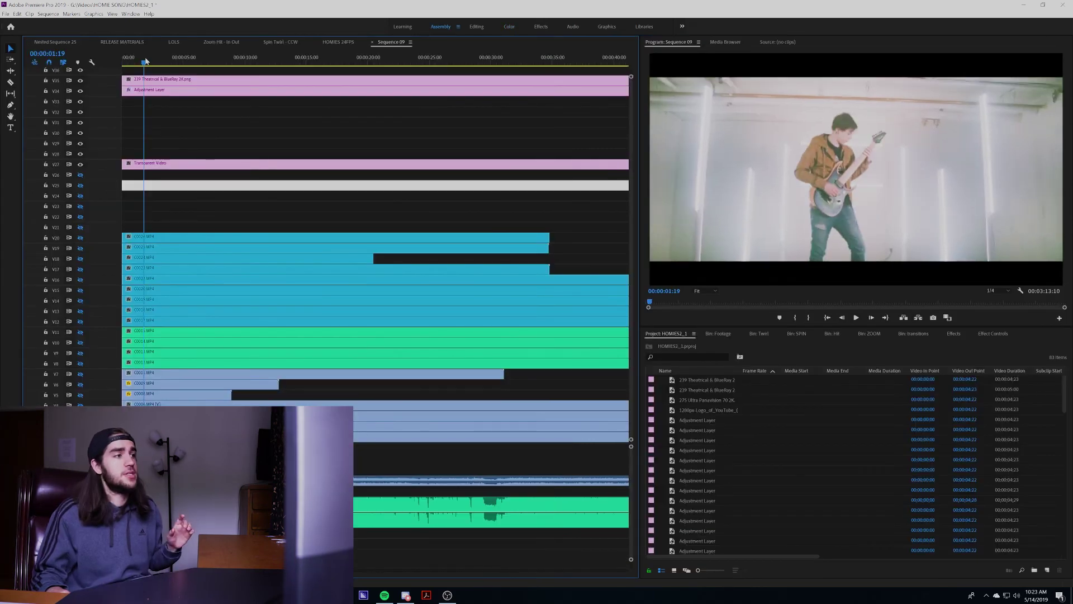
key(space)
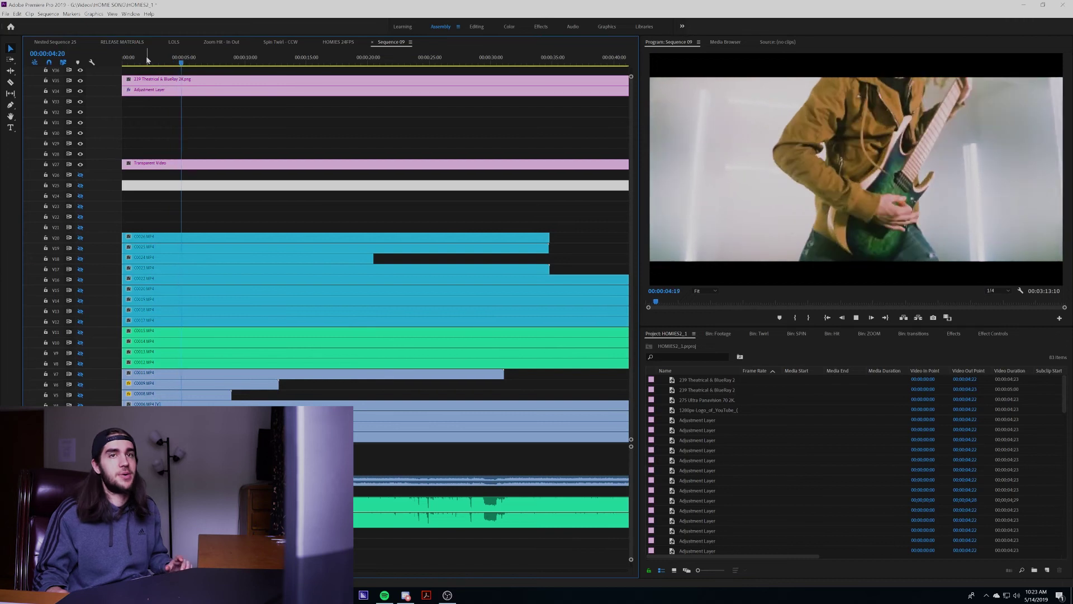
key(space)
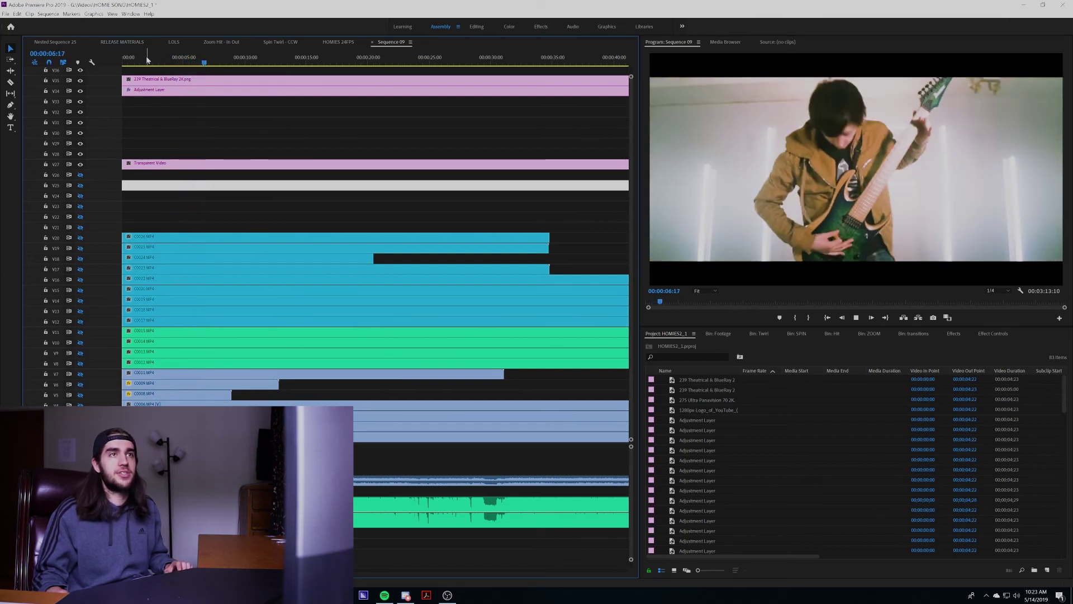
key(c)
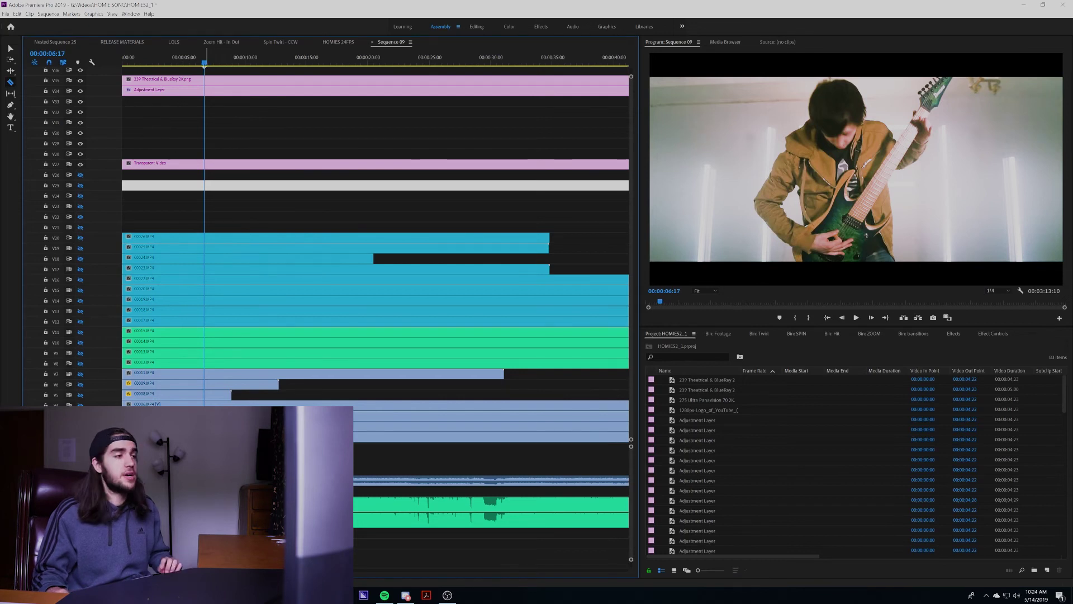
key(v)
drag(174, 186, 153, 149)
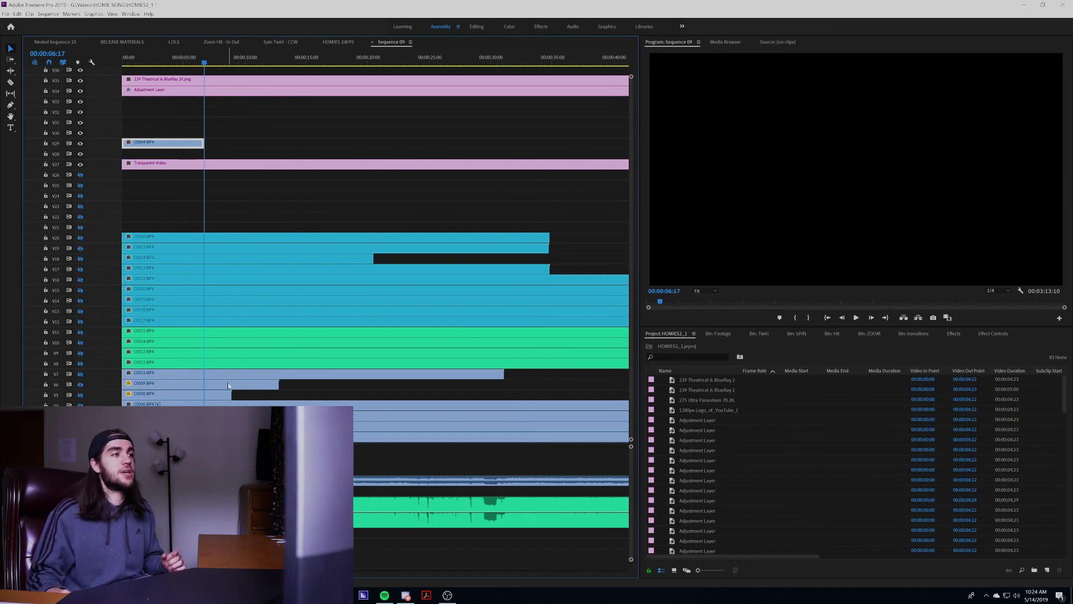
Step: Play take C0014.MP4 on V10 from the start, cut it at 00:00:07:21 and move the part before the cut above the Transparent Video layer
click(228, 383)
click(235, 333)
click(237, 339)
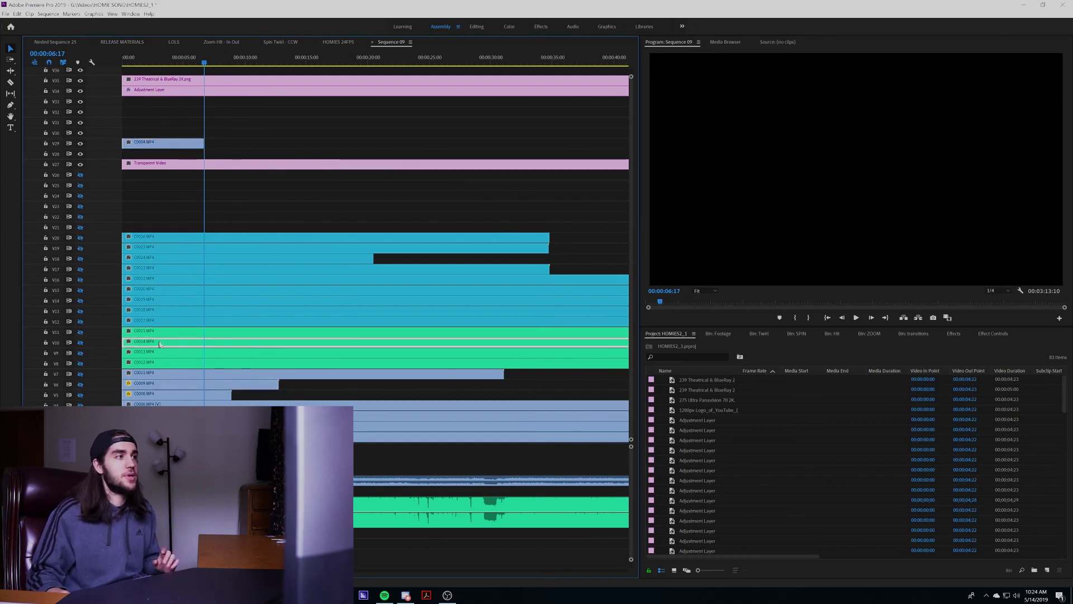
key(Home)
key(space)
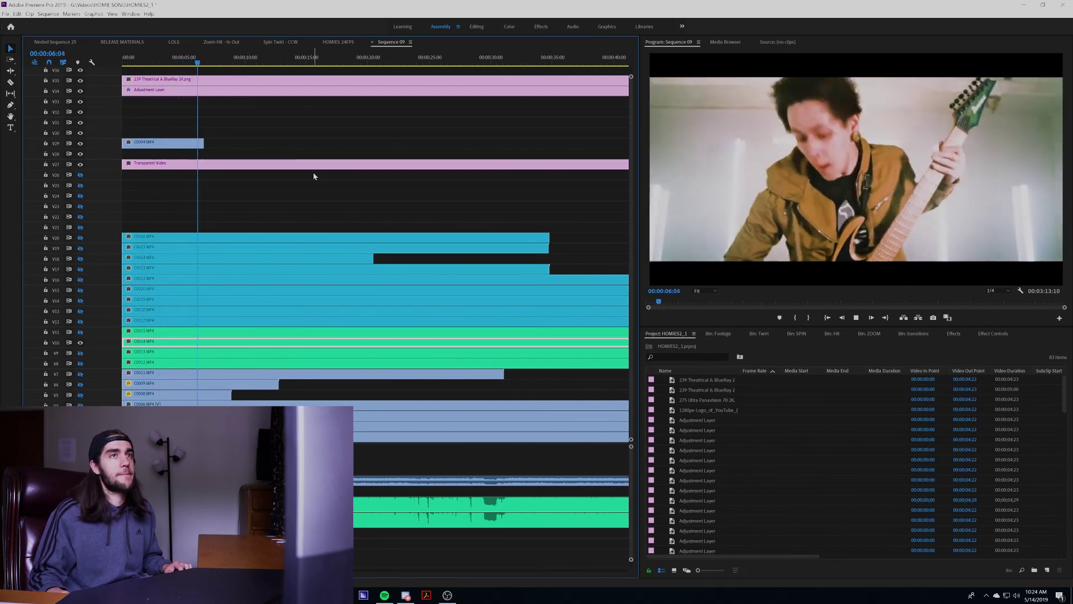
key(space)
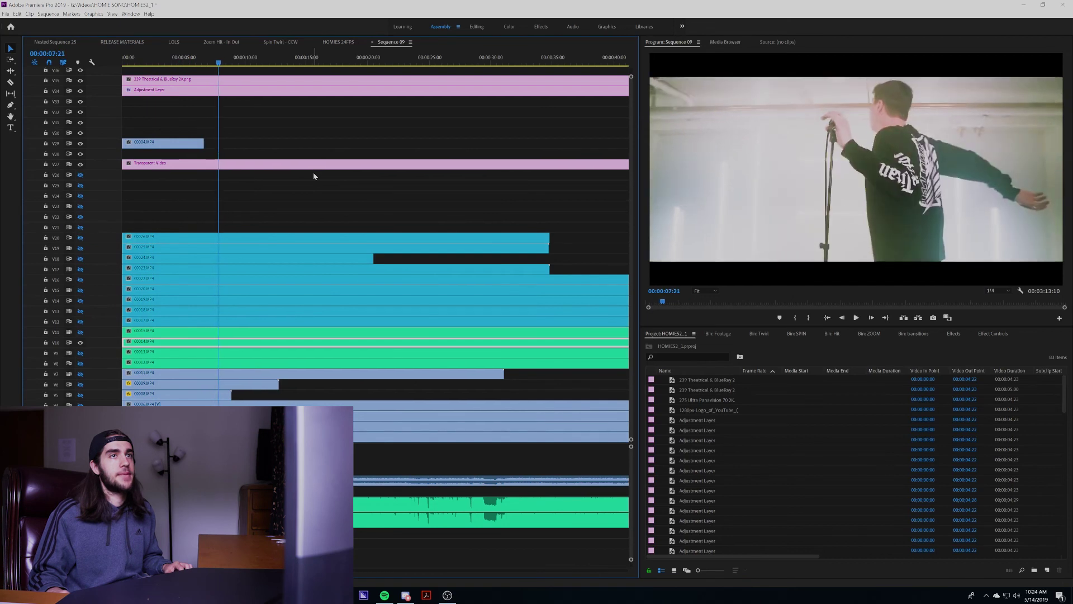
key(c)
click(218, 342)
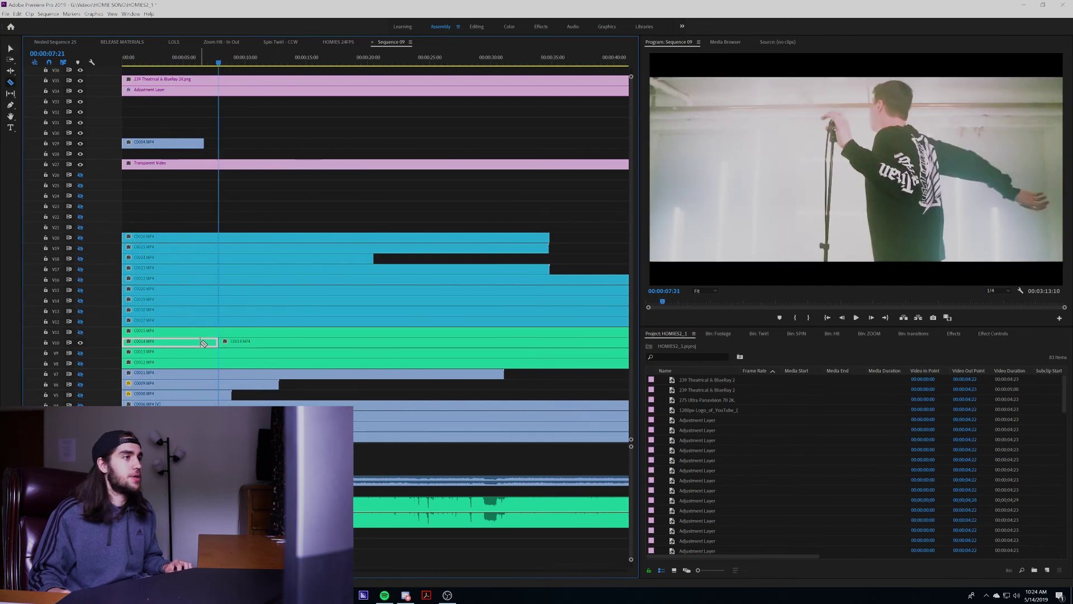
key(v)
drag(214, 343, 212, 124)
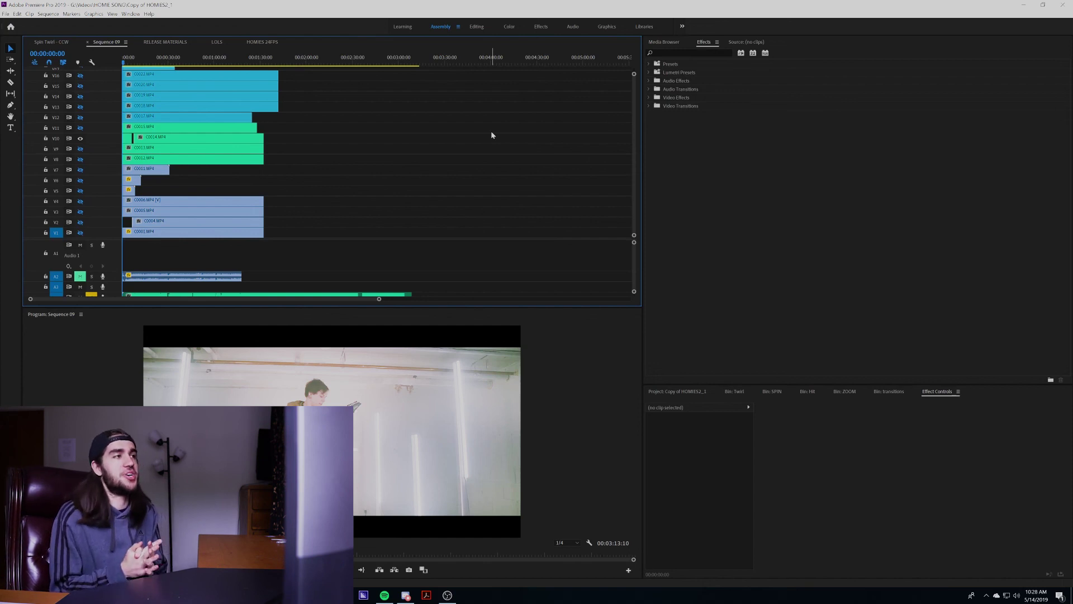
Step: Bring up the HOMIES 24FPS sequence and dock the Program monitor with the Media Browser and Effects to give the timeline full height
click(254, 42)
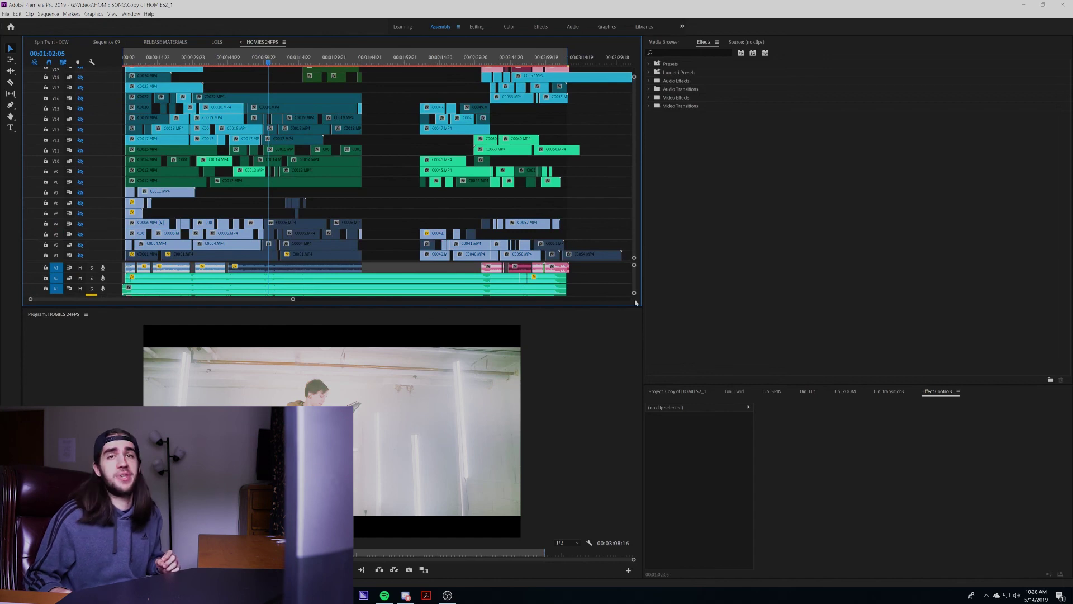
drag(56, 314, 820, 49)
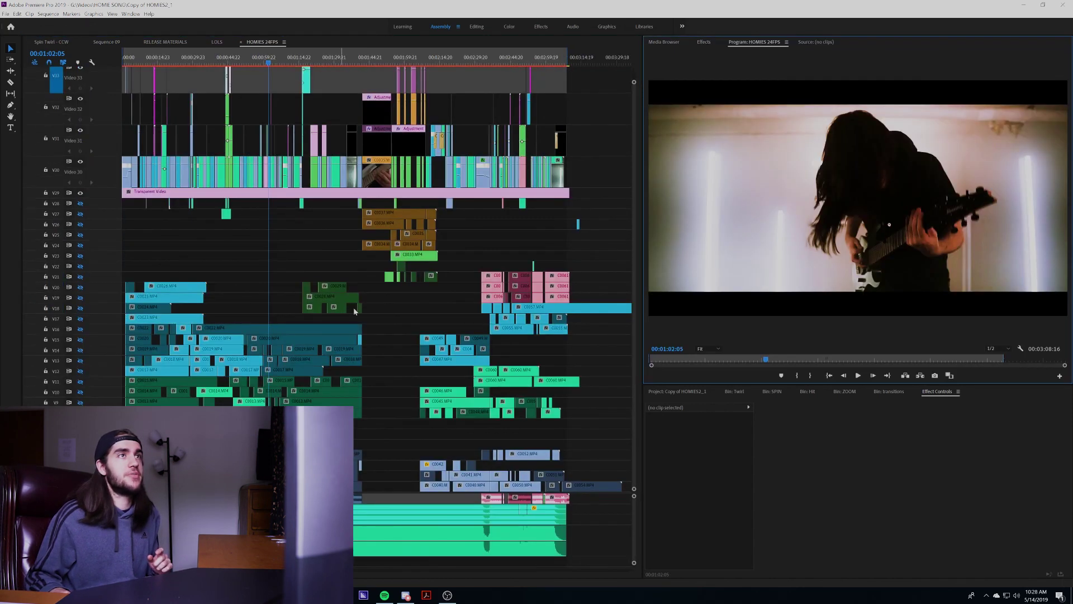
scroll(633, 224, up, 4)
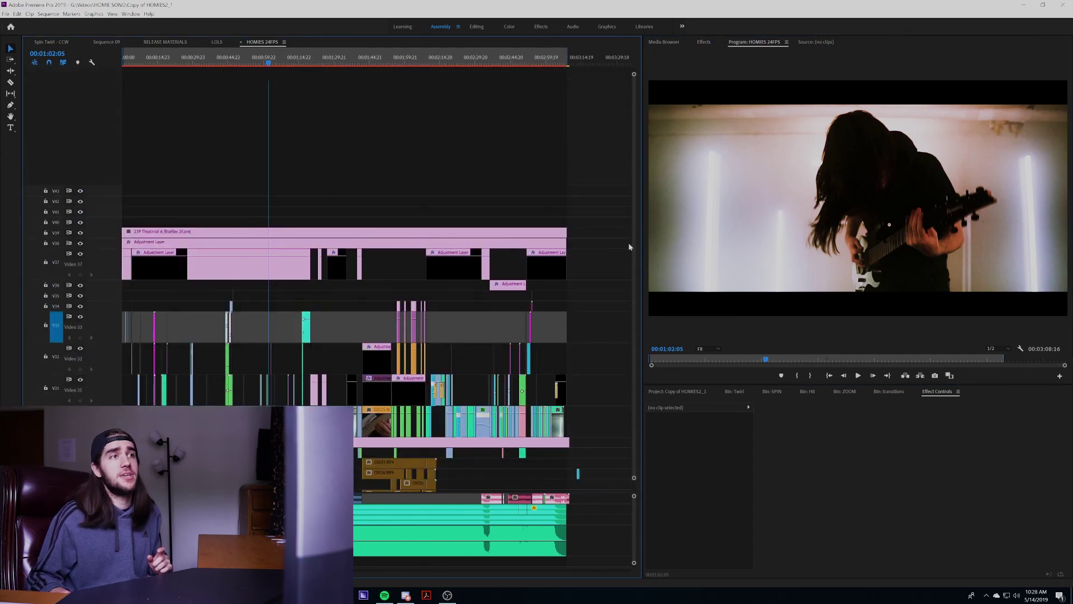
scroll(627, 343, down, 1)
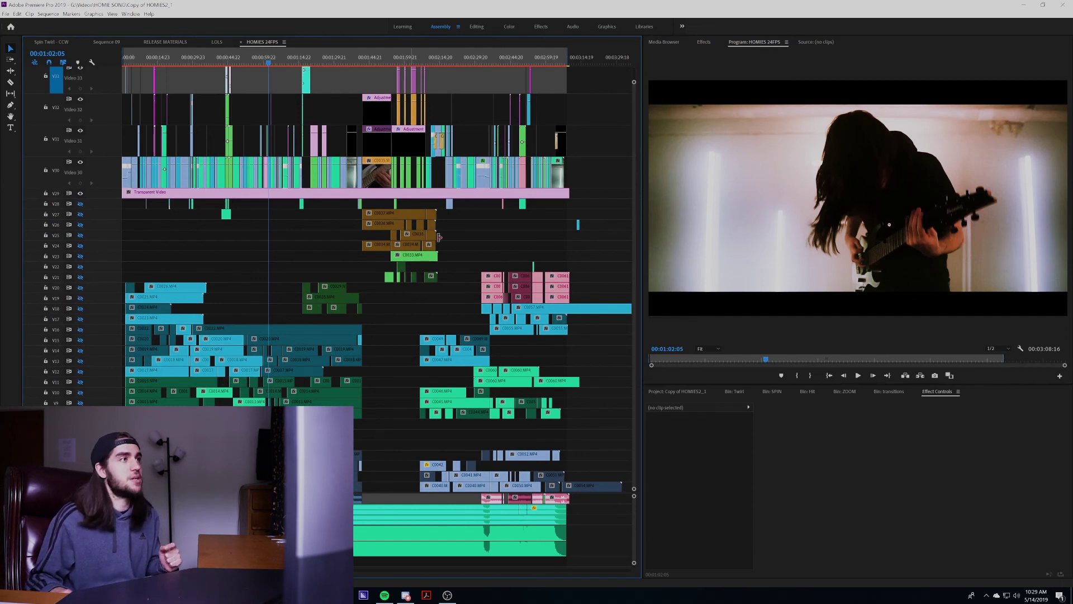
scroll(635, 264, up, 5)
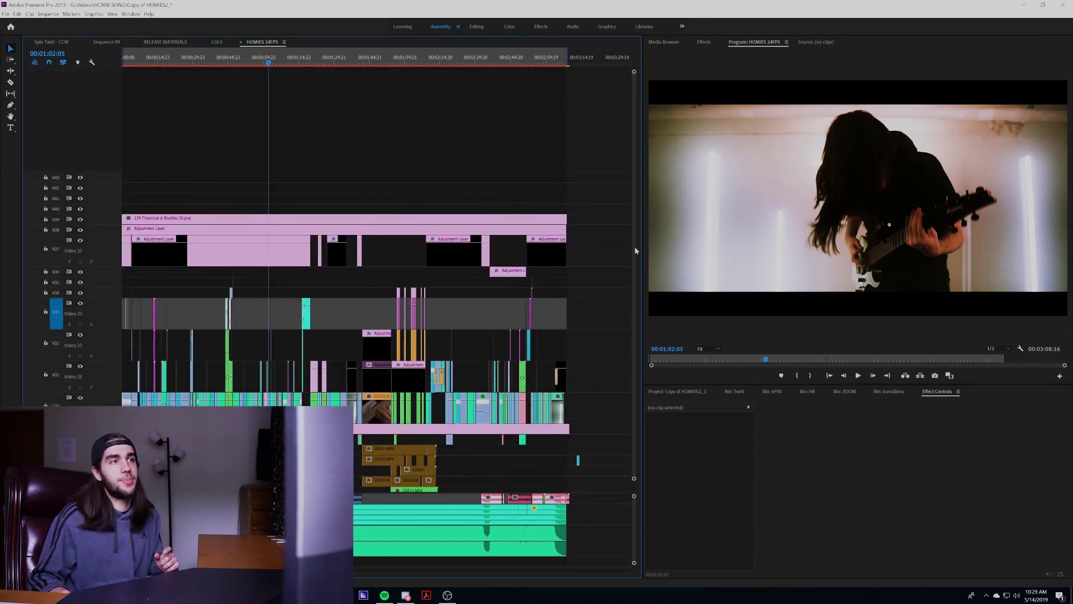
scroll(635, 257, down, 2)
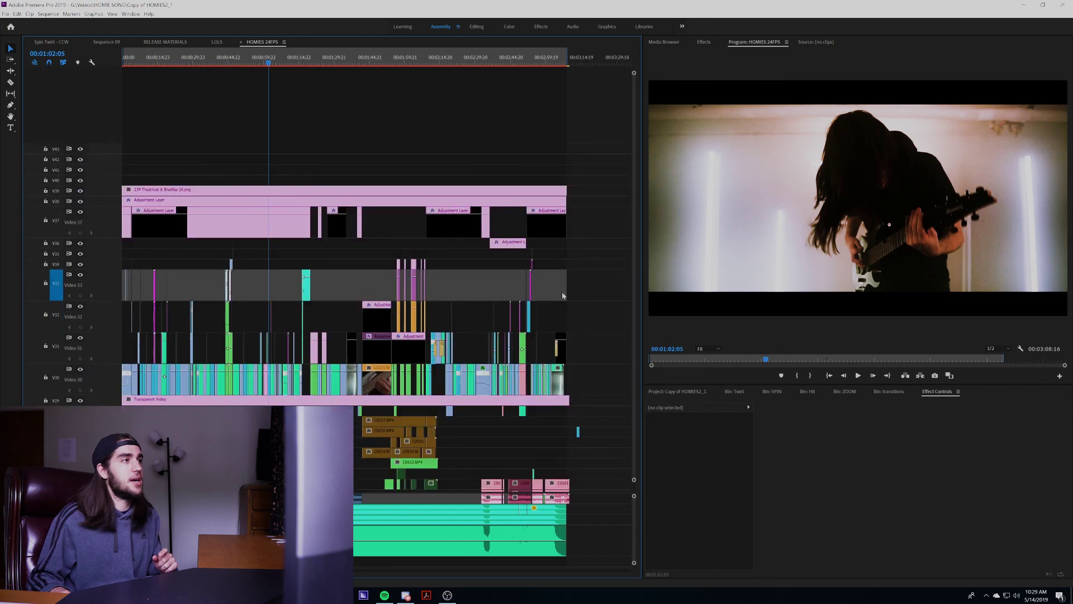
Step: Examine the Transparent Video divider and the edited clips on the tracks directly above it by selecting them
click(155, 400)
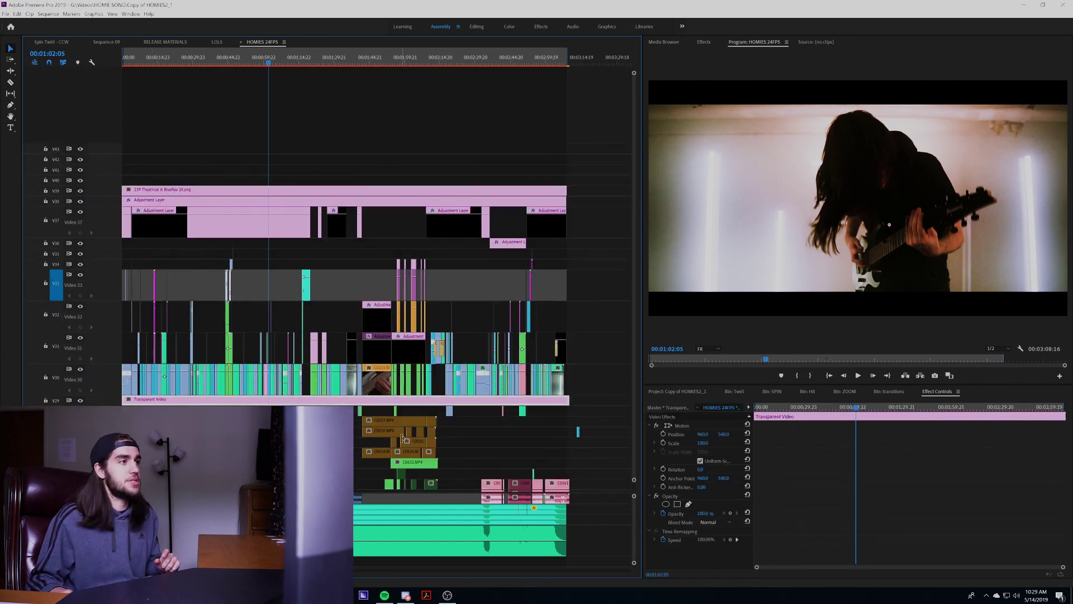
drag(595, 382, 230, 292)
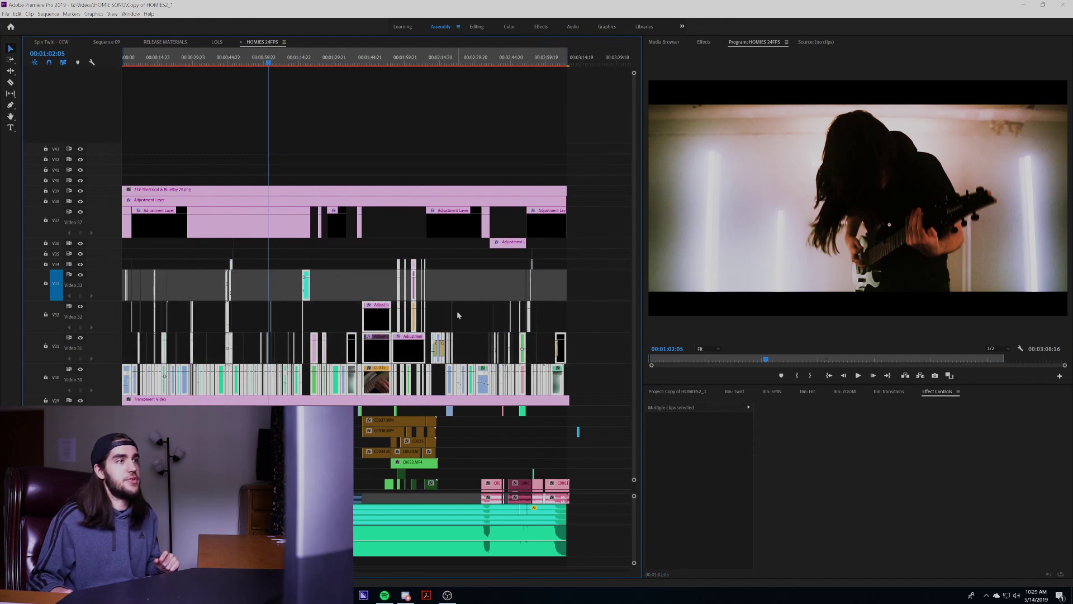
click(391, 93)
Step: Examine the Black Video clip among the cuts on track V30 just before 00:01:02:05
key(equal)
key(equal)
key(equal)
key(equal)
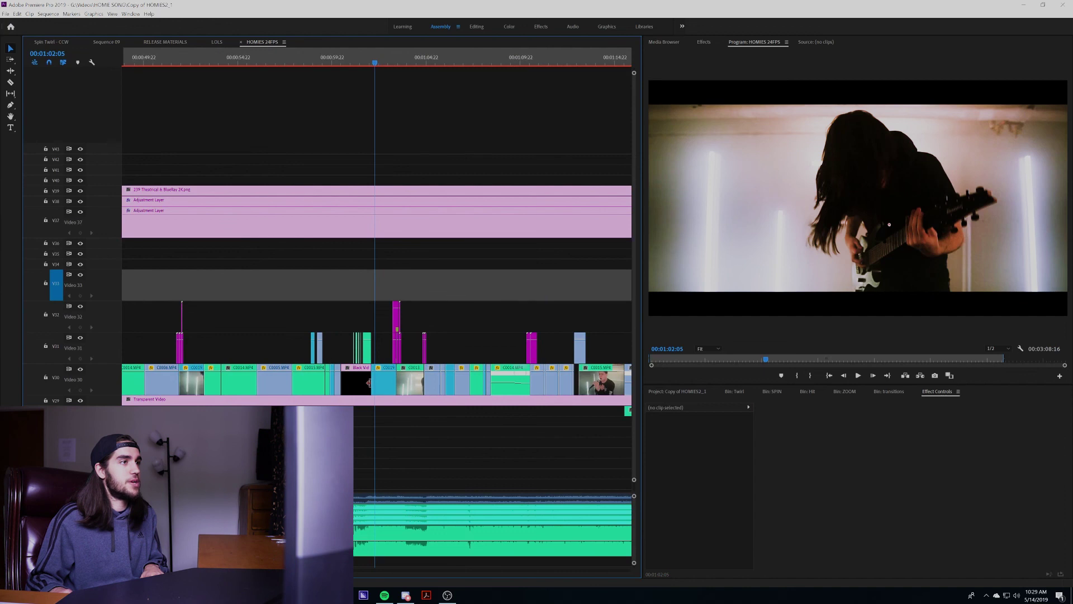
click(356, 380)
key(minus)
key(minus)
key(minus)
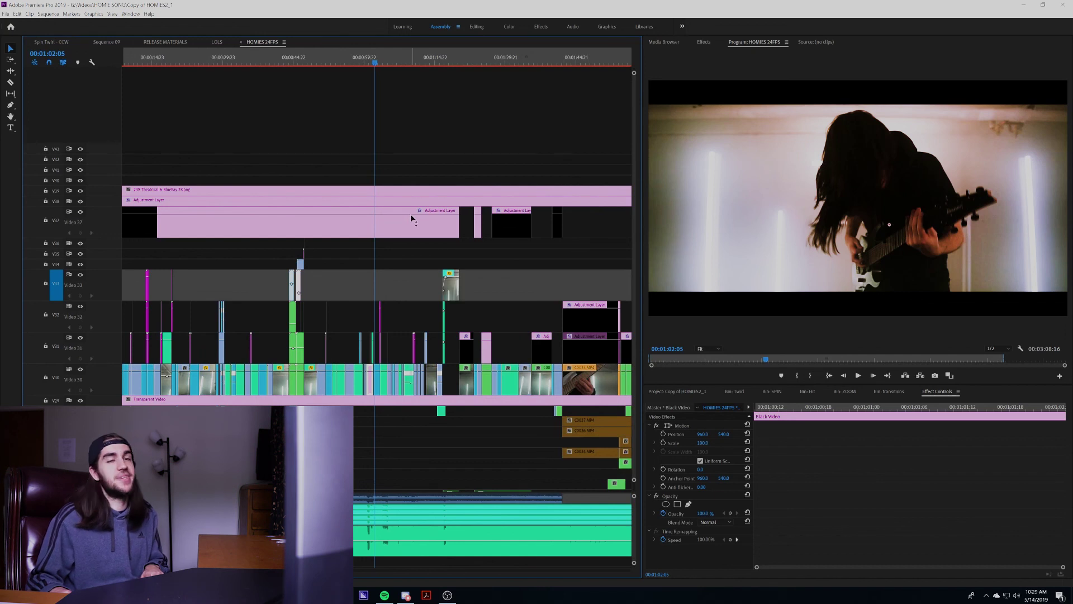
Step: Inspect the adjustment layers on V37 and V38, and compare the picture with the V39 letterbox hidden and shown
click(408, 222)
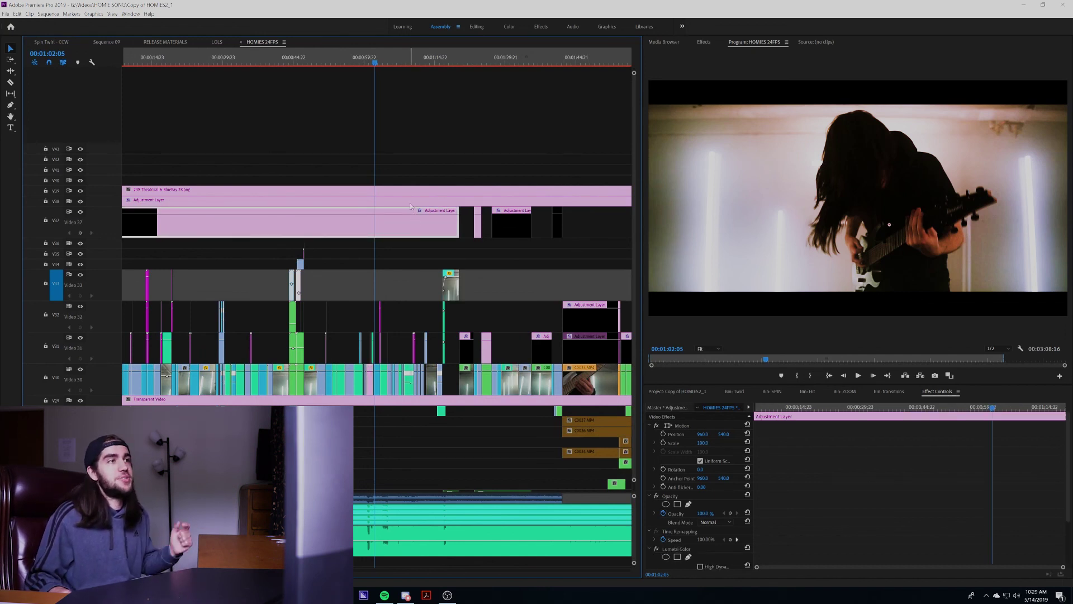
click(409, 203)
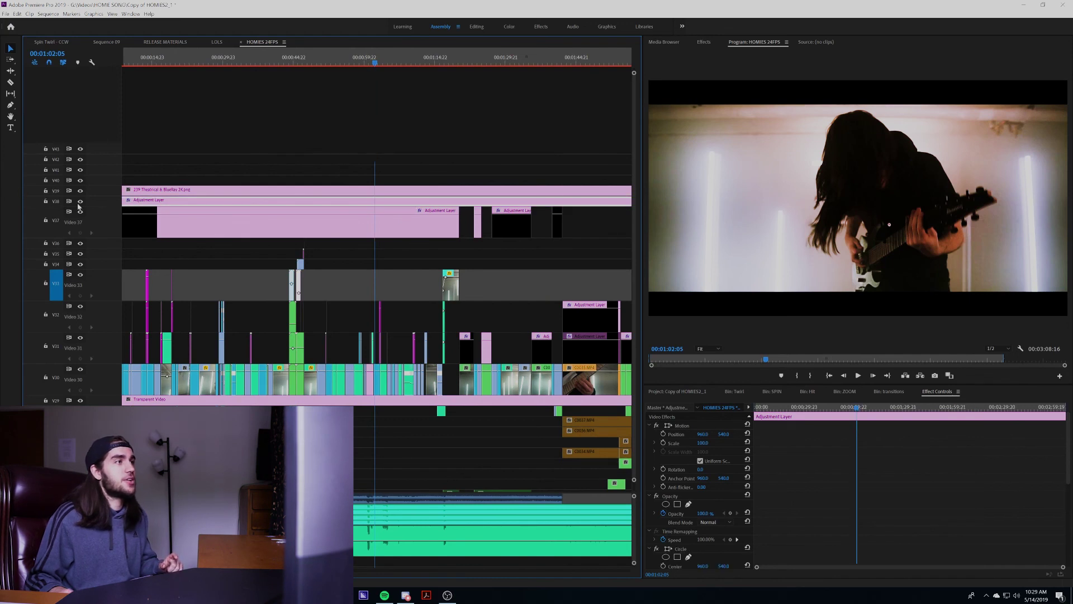
click(79, 207)
click(79, 207)
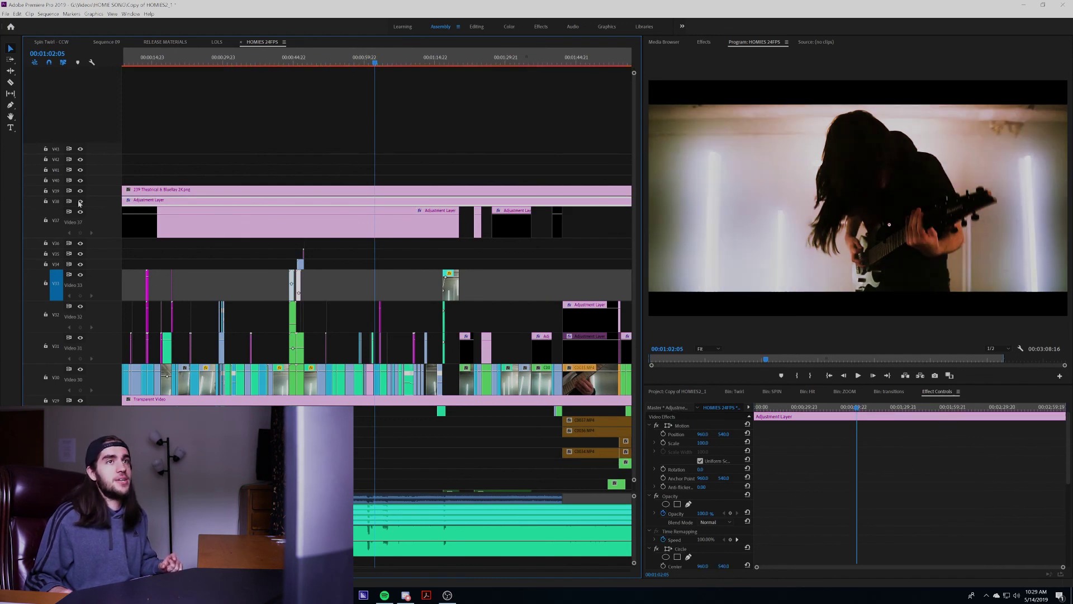
click(81, 191)
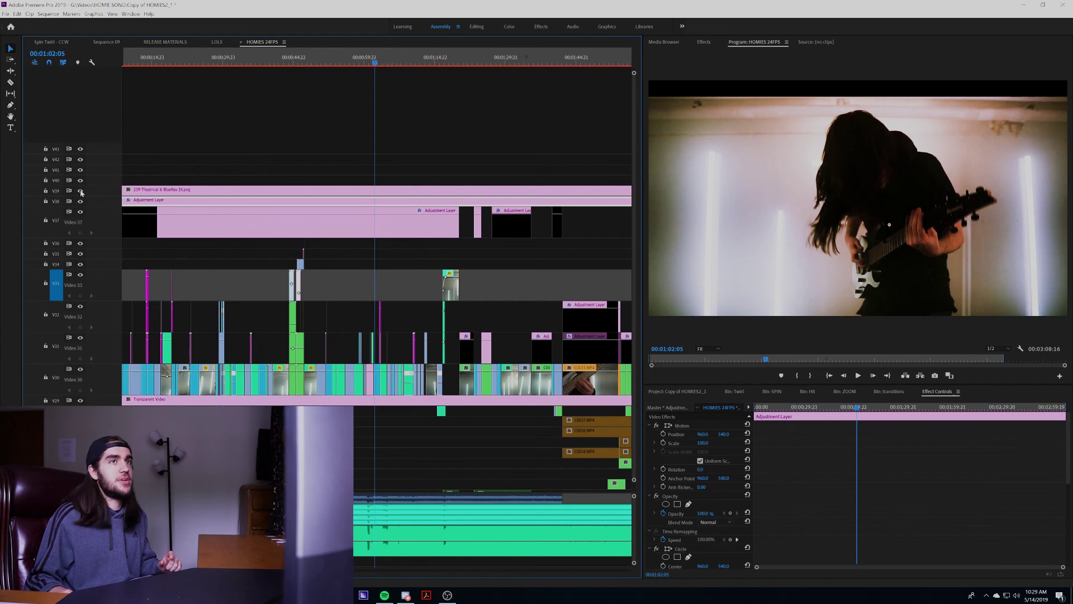
click(80, 191)
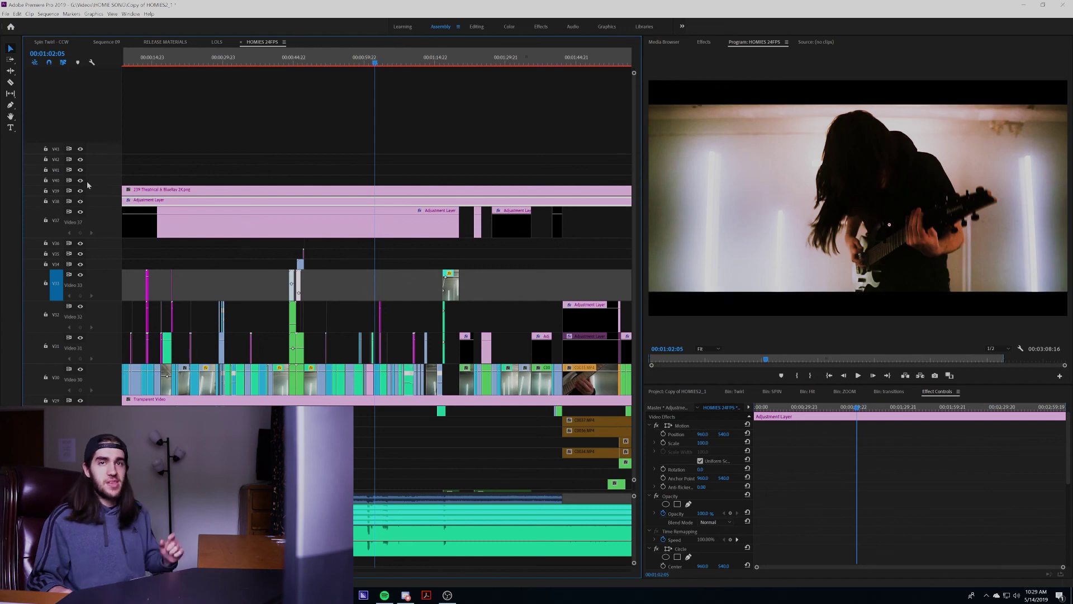